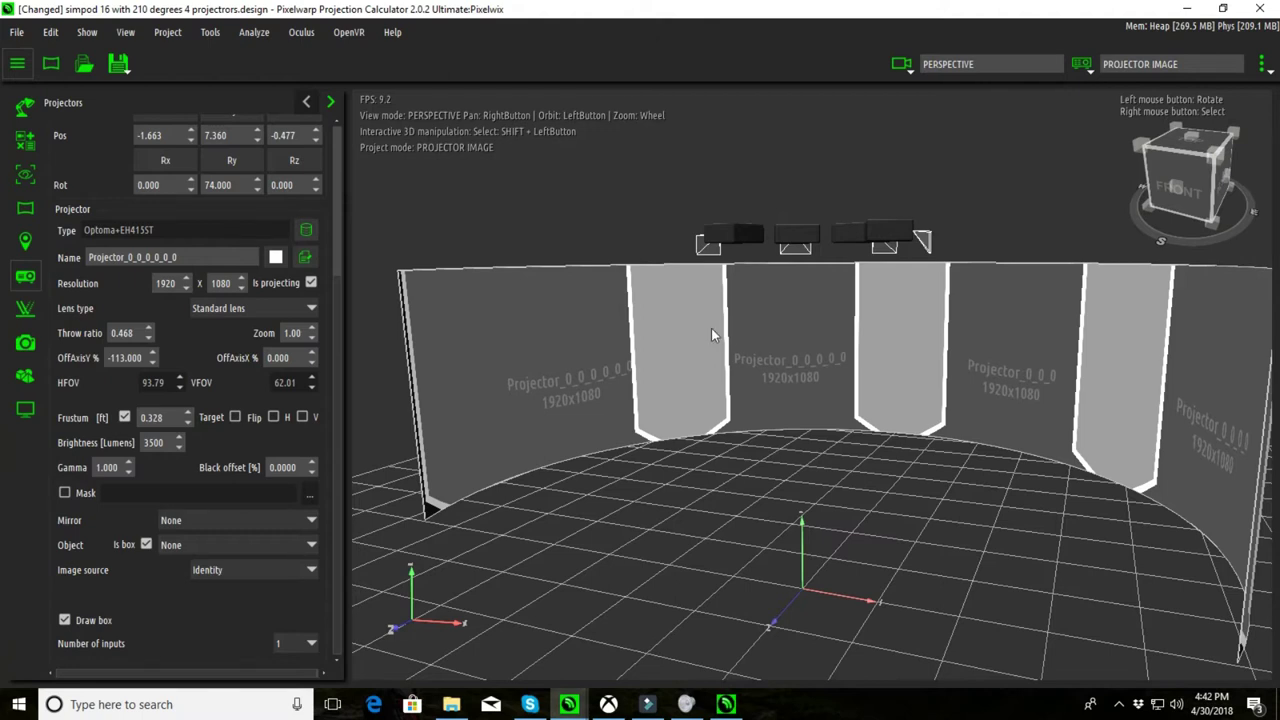
# Orbit and zoom the view around the four-projector arc and curved screen.
pyautogui.moveTo(720, 332); pyautogui.dragTo(852, 374)
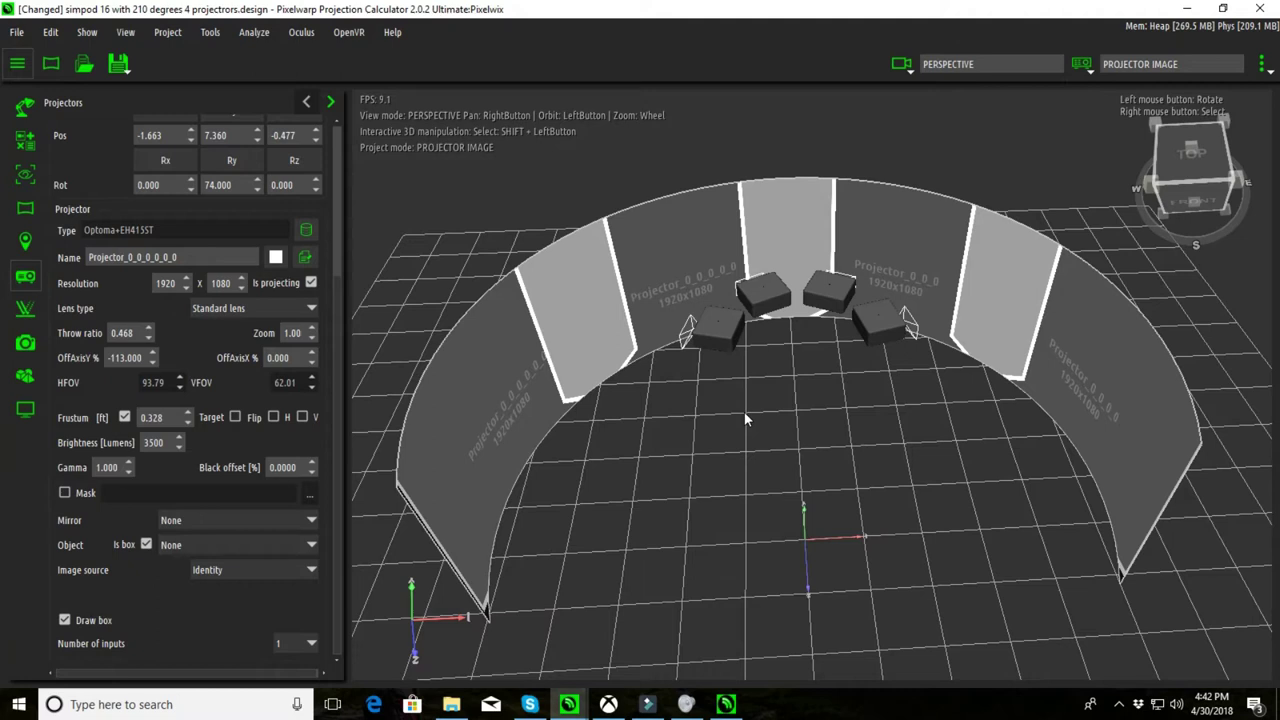
pyautogui.moveTo(744, 418); pyautogui.dragTo(783, 457)
pyautogui.scroll(5, 786, 369)
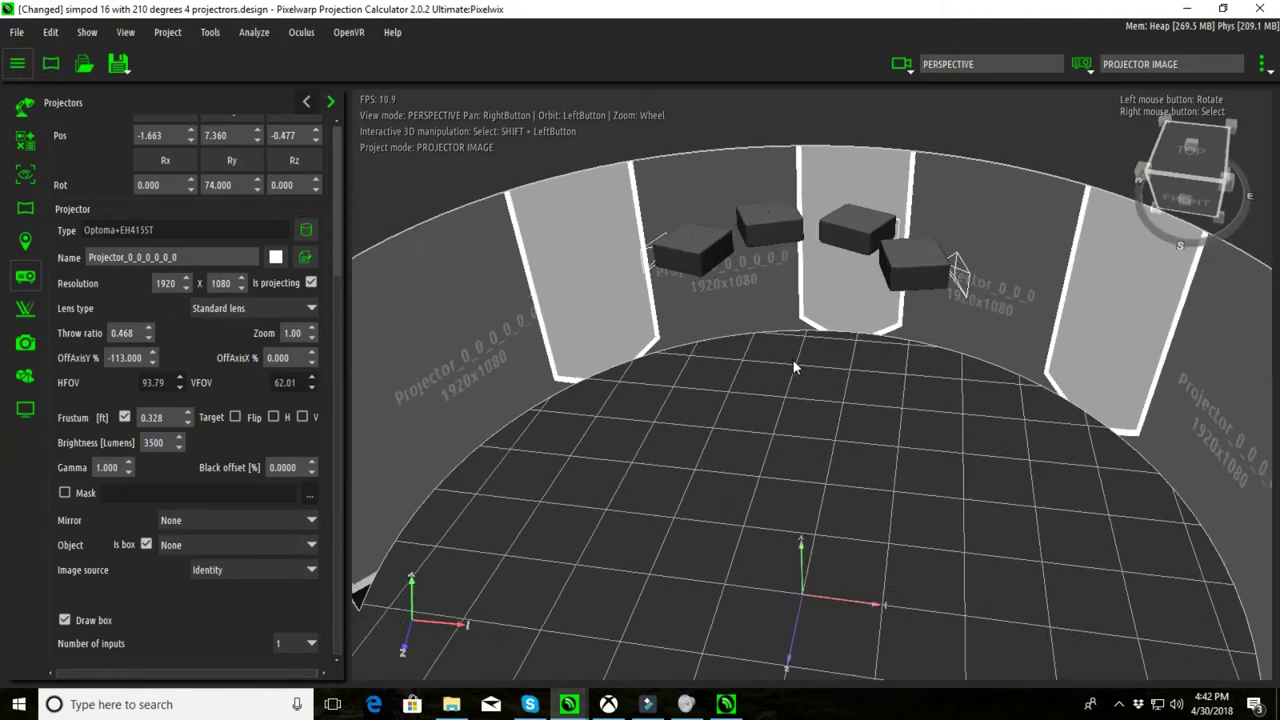
pyautogui.scroll(-3, 882, 502)
pyautogui.scroll(3, 852, 495)
pyautogui.scroll(-3, 816, 459)
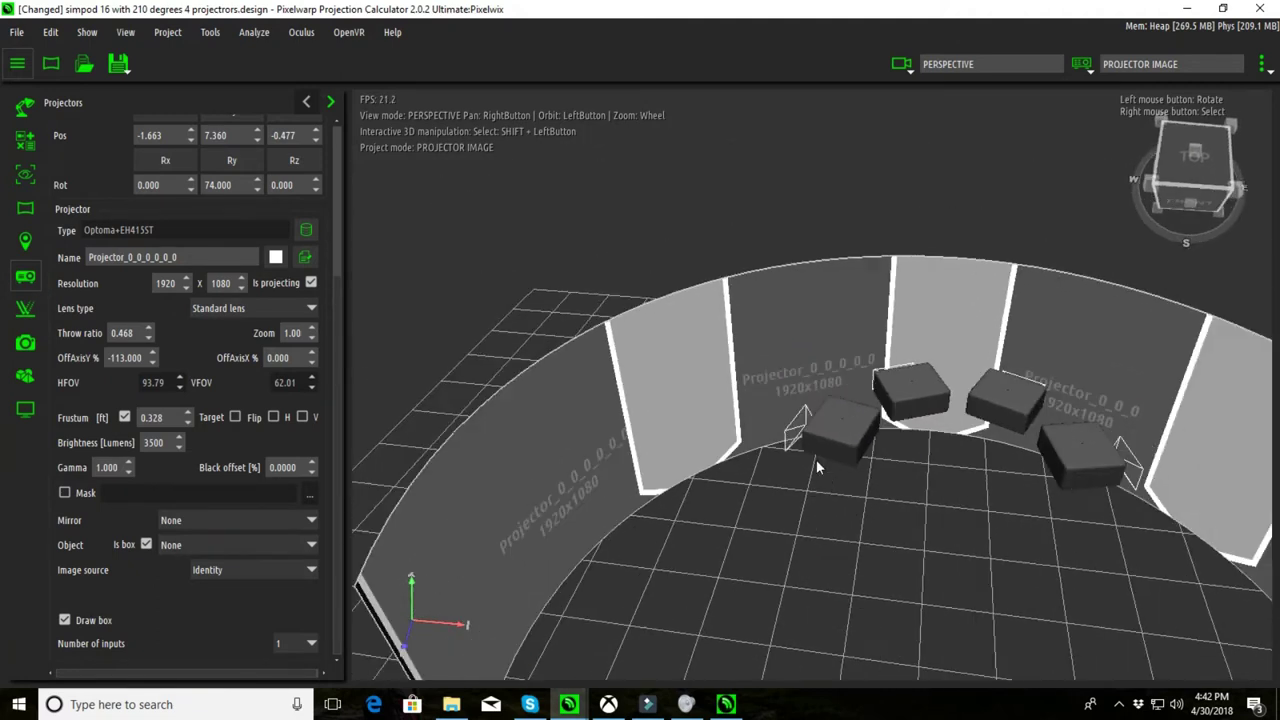
pyautogui.moveTo(816, 459); pyautogui.dragTo(772, 435)
pyautogui.scroll(3, 772, 435)
pyautogui.scroll(-3, 705, 368)
pyautogui.moveTo(705, 368); pyautogui.dragTo(686, 377)
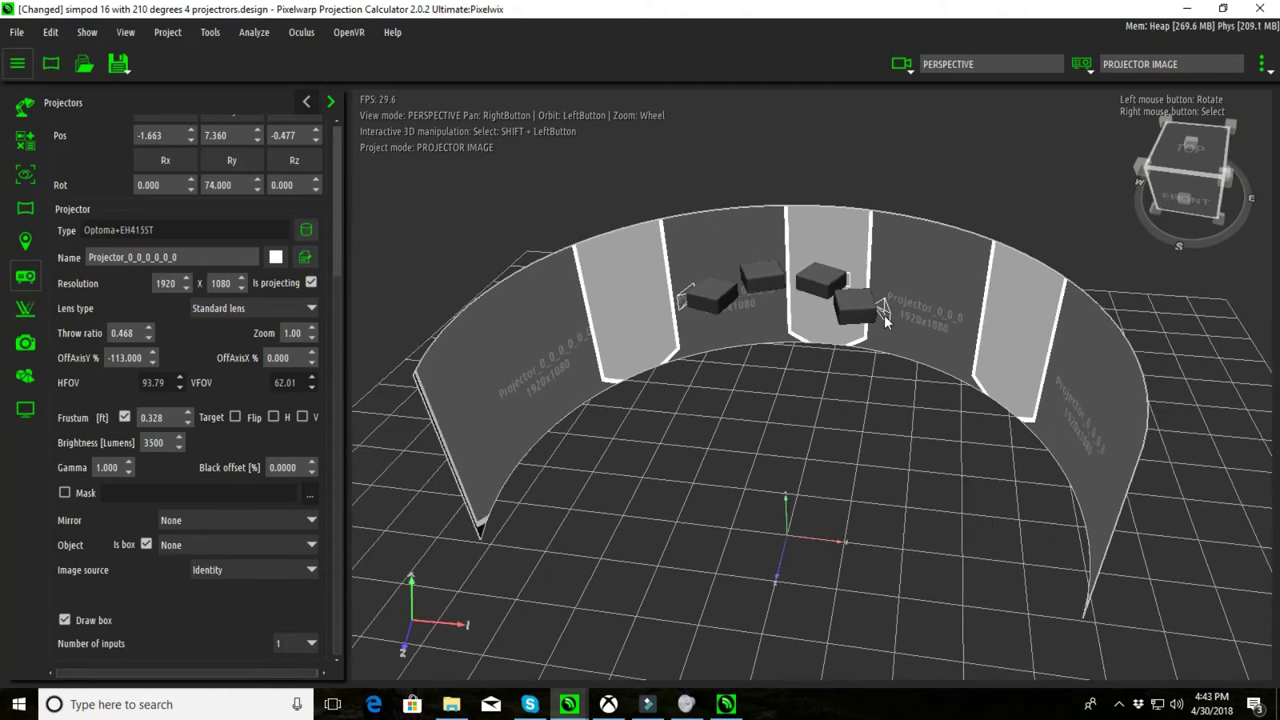
pyautogui.moveTo(884, 436); pyautogui.dragTo(982, 408)
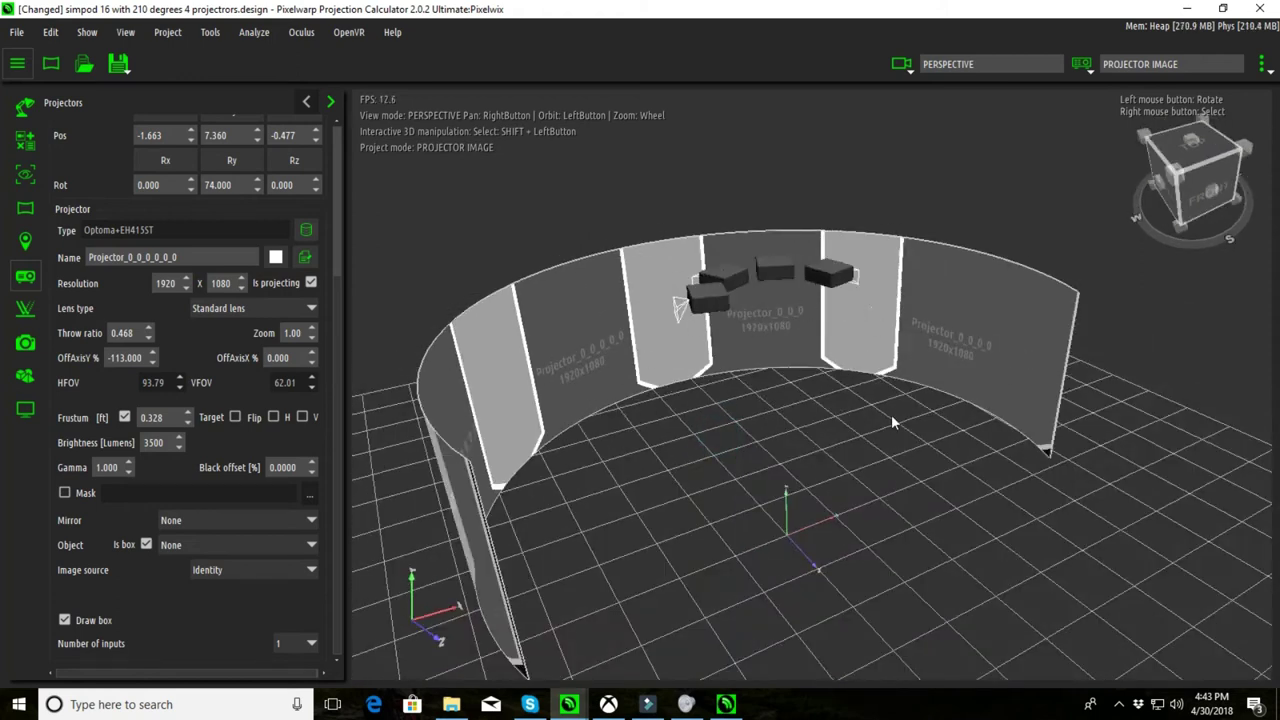
pyautogui.moveTo(891, 414); pyautogui.dragTo(618, 428)
pyautogui.moveTo(598, 295); pyautogui.dragTo(819, 426)
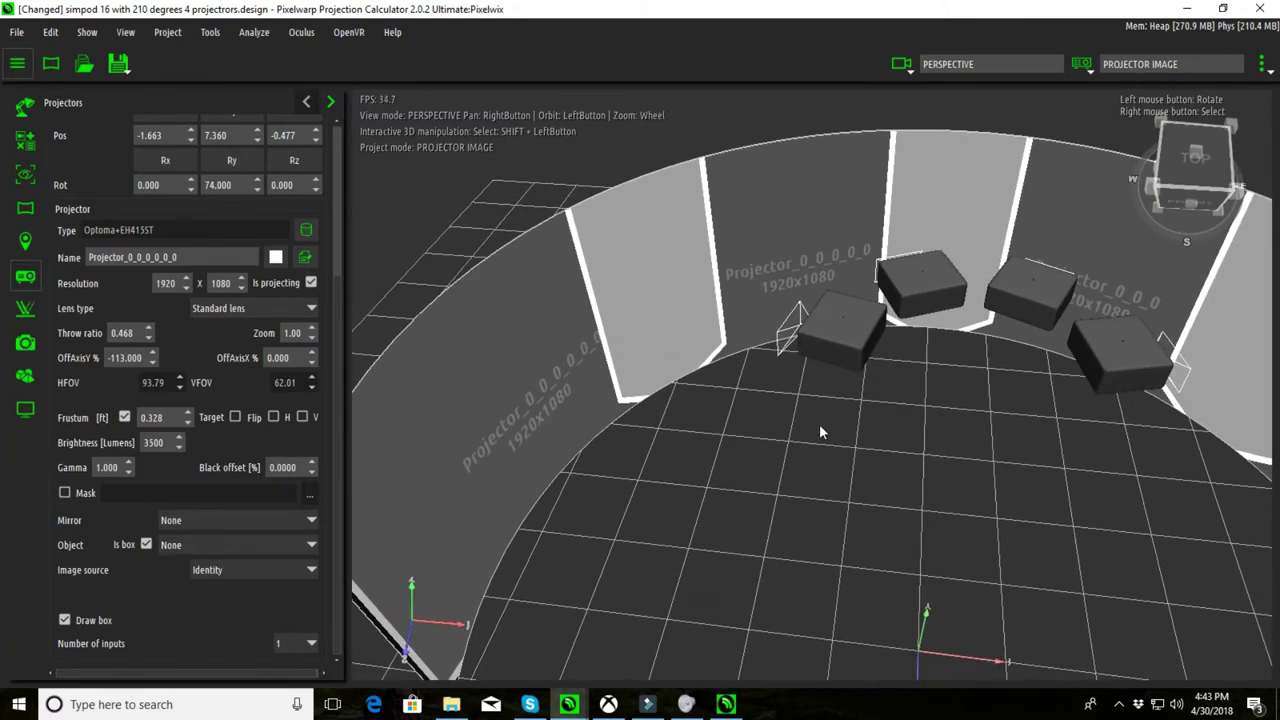
# Select the leftmost projector Projector_0_0_0_0_0 and zoom in on it.
pyautogui.keyDown('shift'); pyautogui.click(857, 316); pyautogui.keyUp('shift')
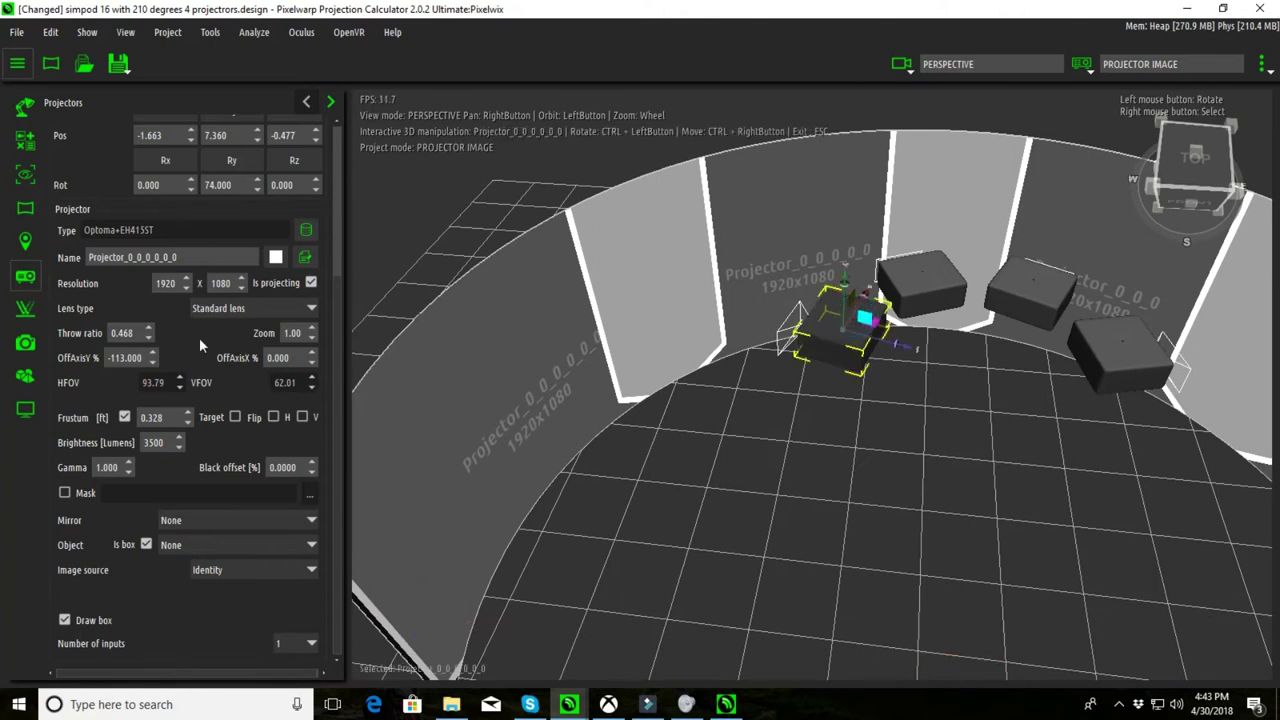
pyautogui.scroll(3, 337, 258)
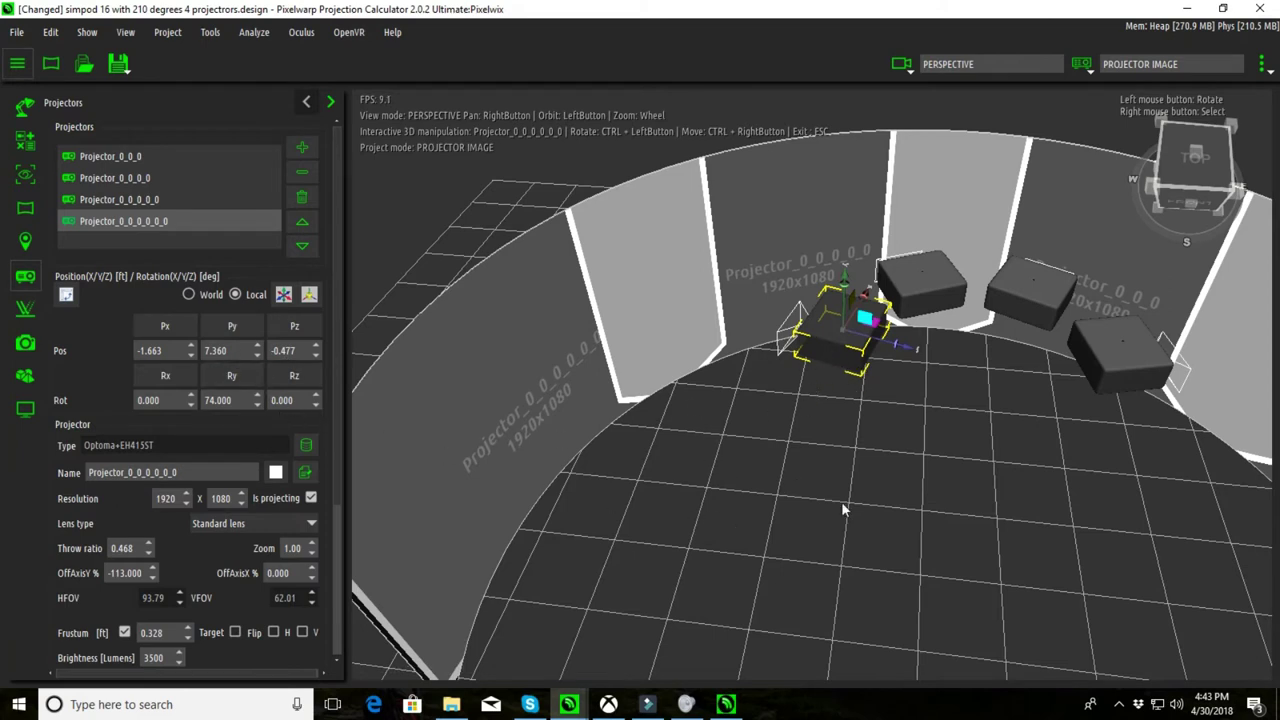
pyautogui.scroll(5, 937, 386)
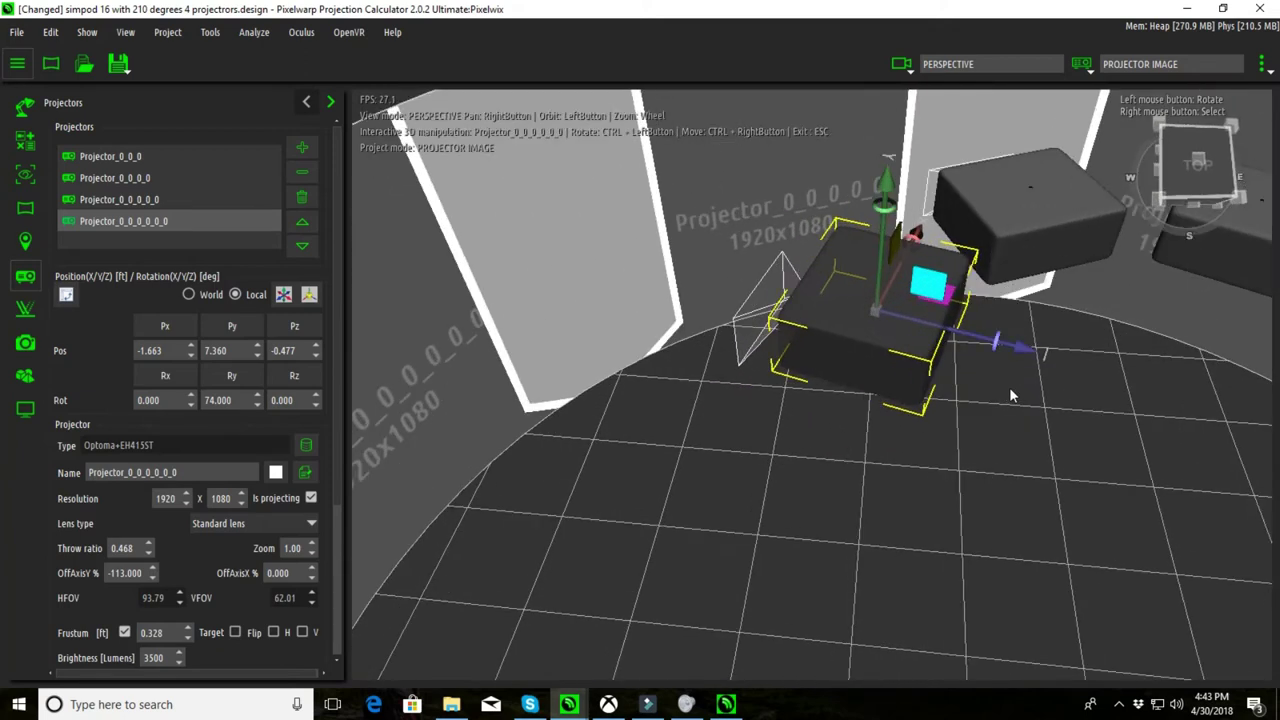
pyautogui.scroll(-5, 1165, 390)
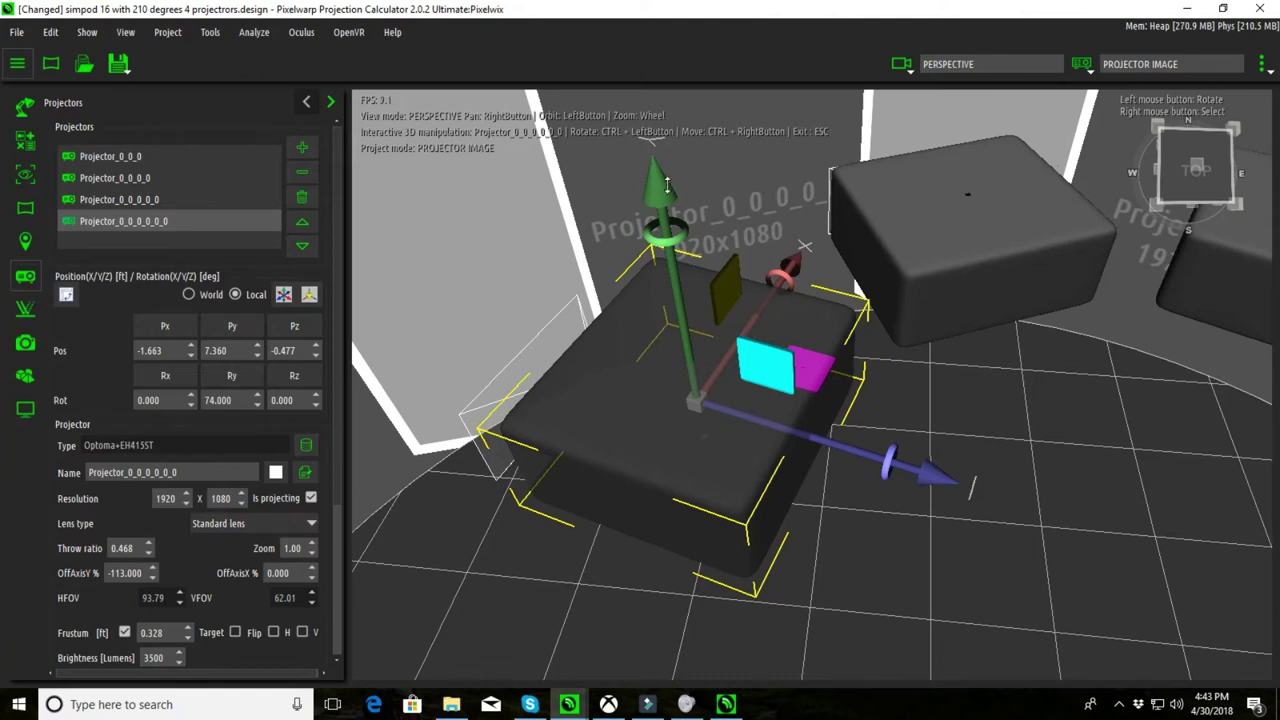
# Drag the Y and Z gizmo arrows to place the projector at -1.833, 7.354, -0.797.
pyautogui.moveTo(661, 187); pyautogui.dragTo(661, 187)
pyautogui.scroll(-3, 661, 187)
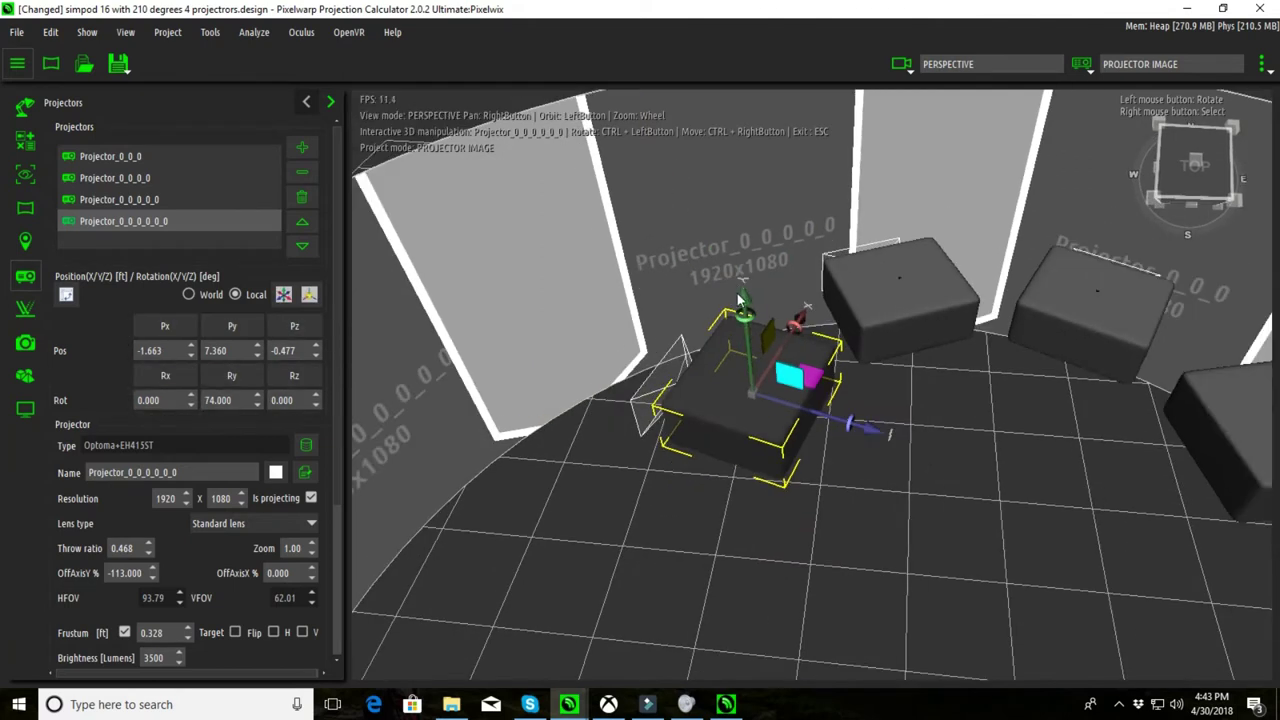
pyautogui.moveTo(743, 295); pyautogui.dragTo(823, 432)
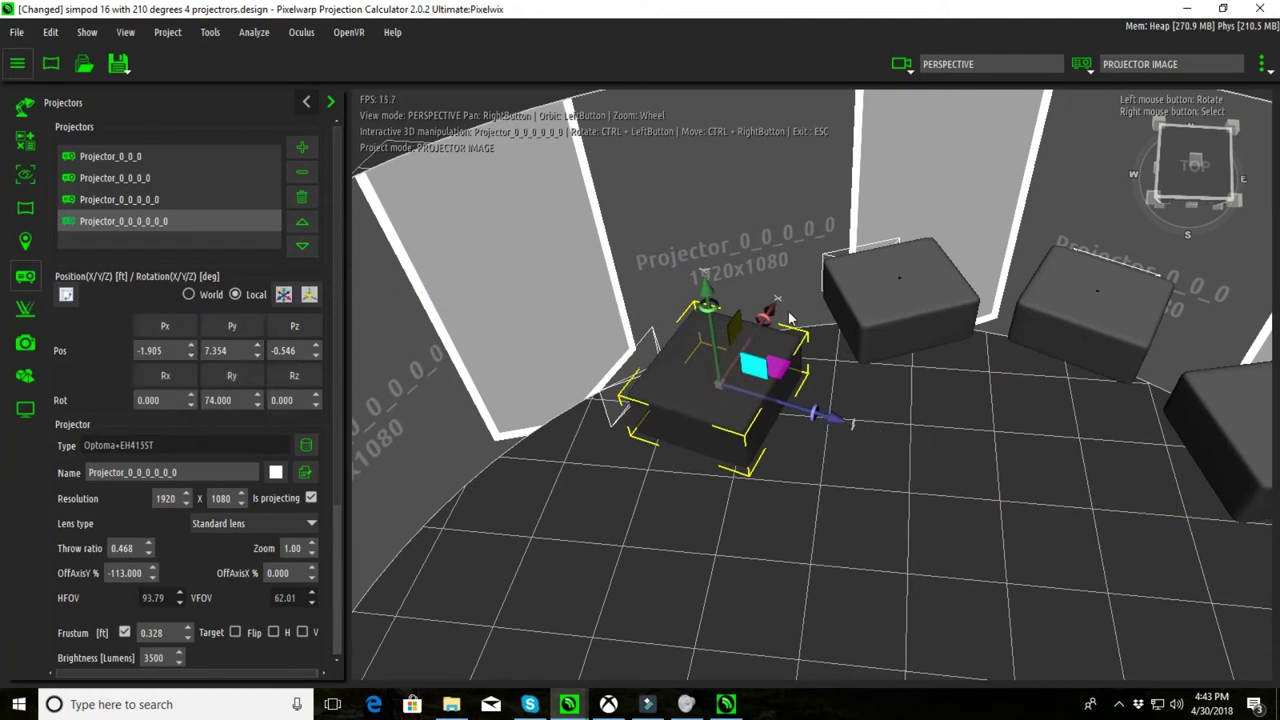
pyautogui.moveTo(776, 304); pyautogui.dragTo(840, 200)
pyautogui.scroll(-2, 815, 268)
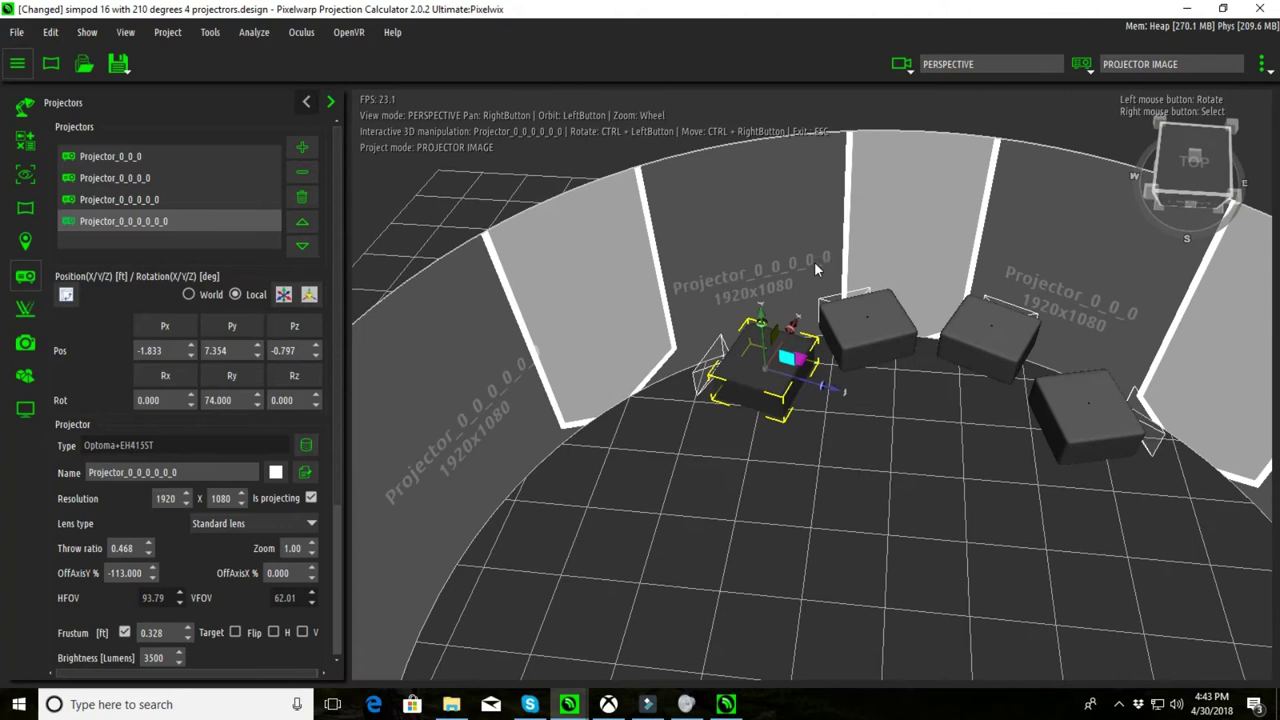
pyautogui.scroll(-1, 815, 268)
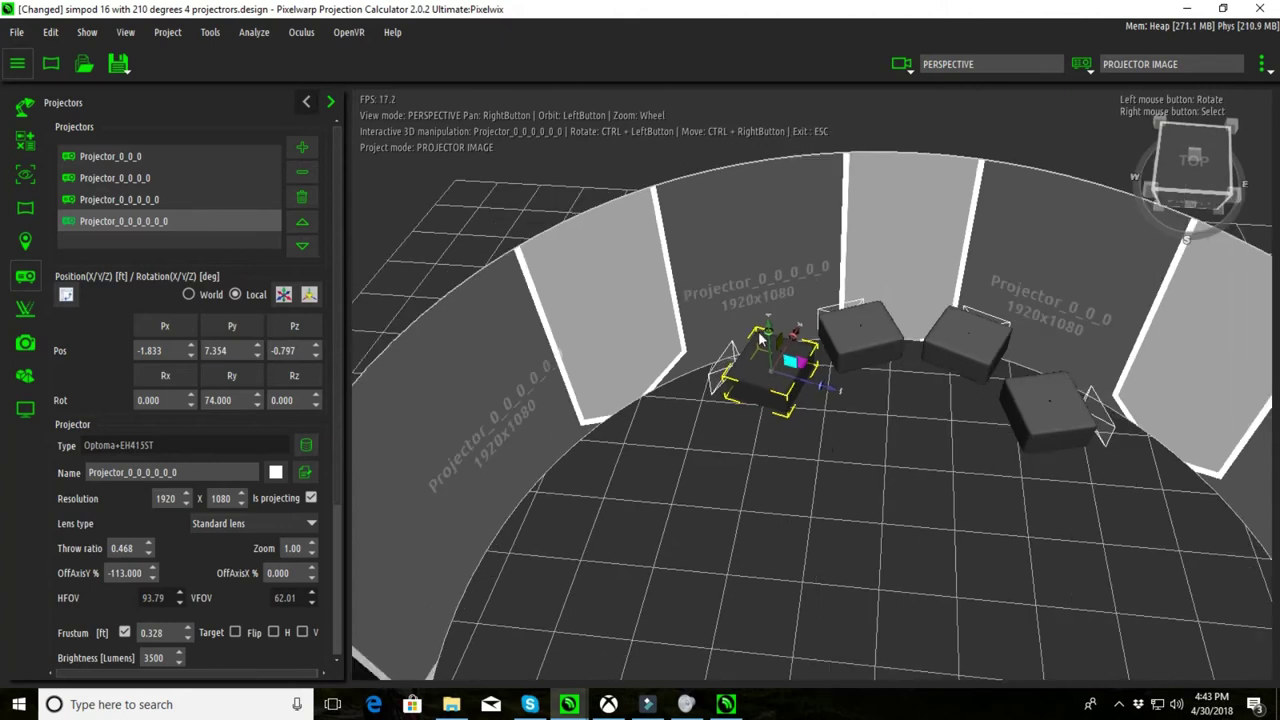
pyautogui.scroll(4, 758, 347)
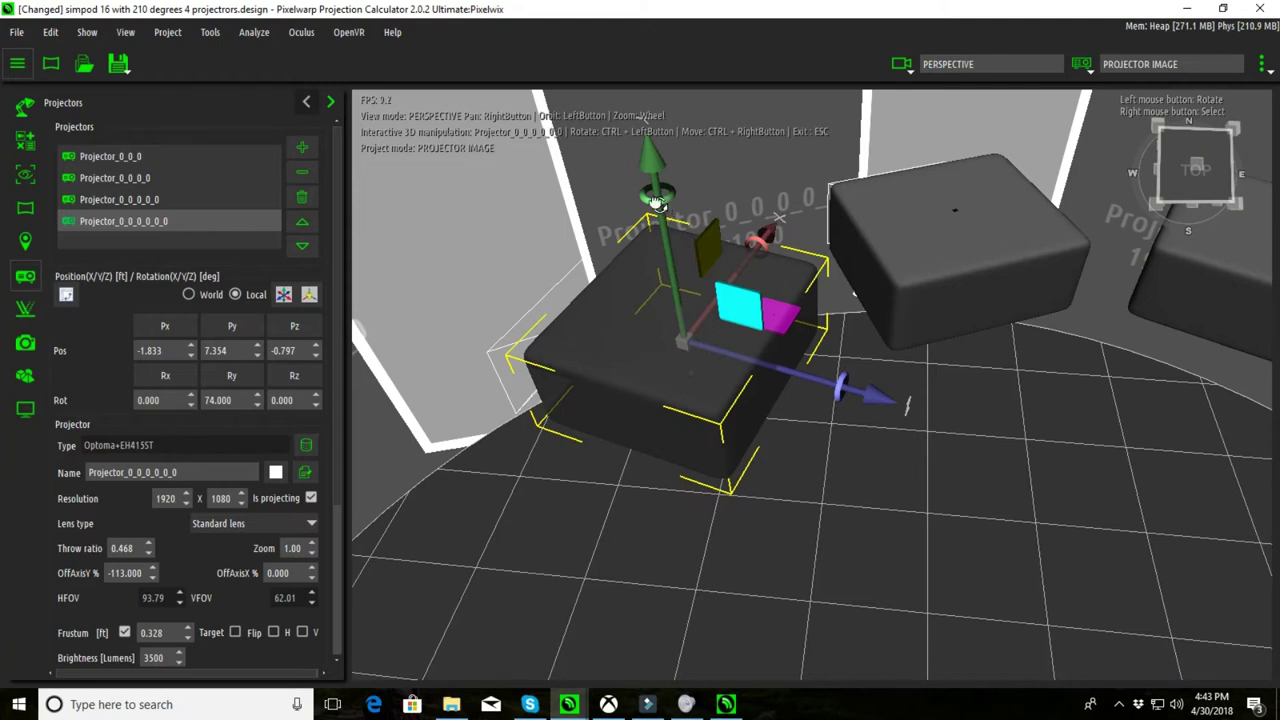
pyautogui.scroll(-5, 655, 200)
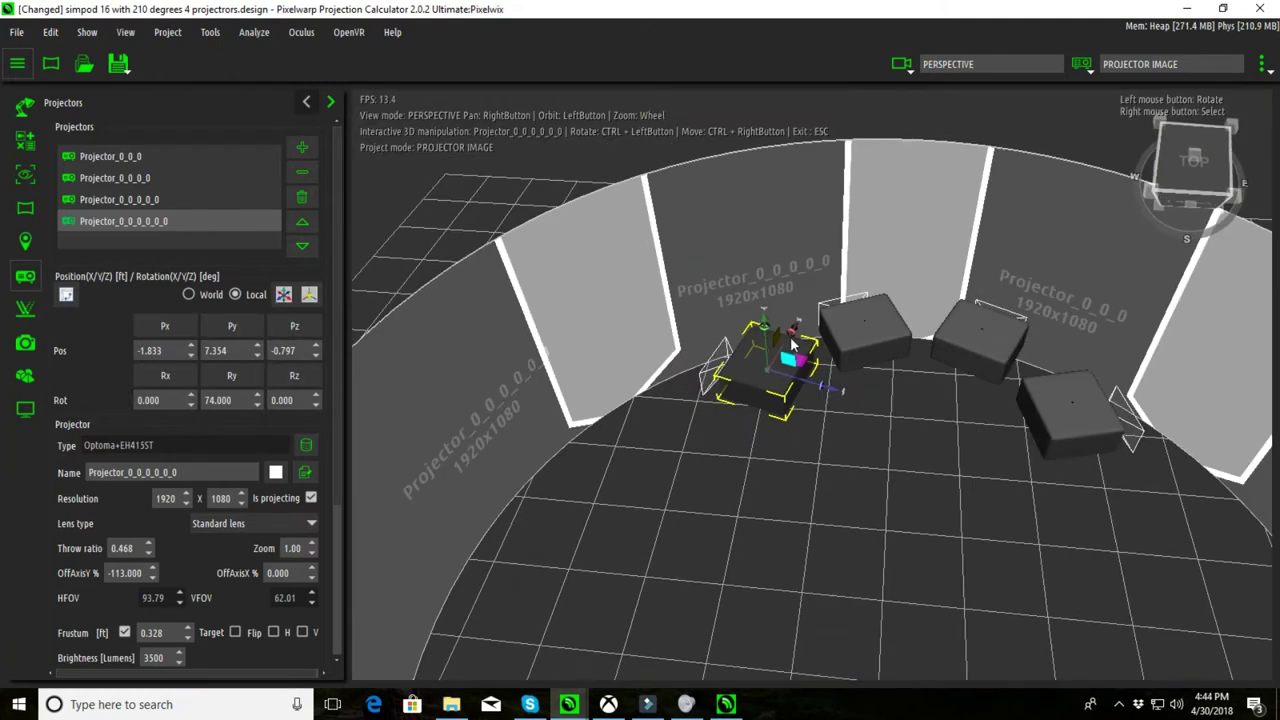
# Rotate the projector to -5.979, 79.041, 5.769 and move it to -1.983, 7.354, -0.276.
pyautogui.keyDown('ctrl'); pyautogui.moveTo(790, 345); pyautogui.dragTo(740, 449); pyautogui.keyUp('ctrl')
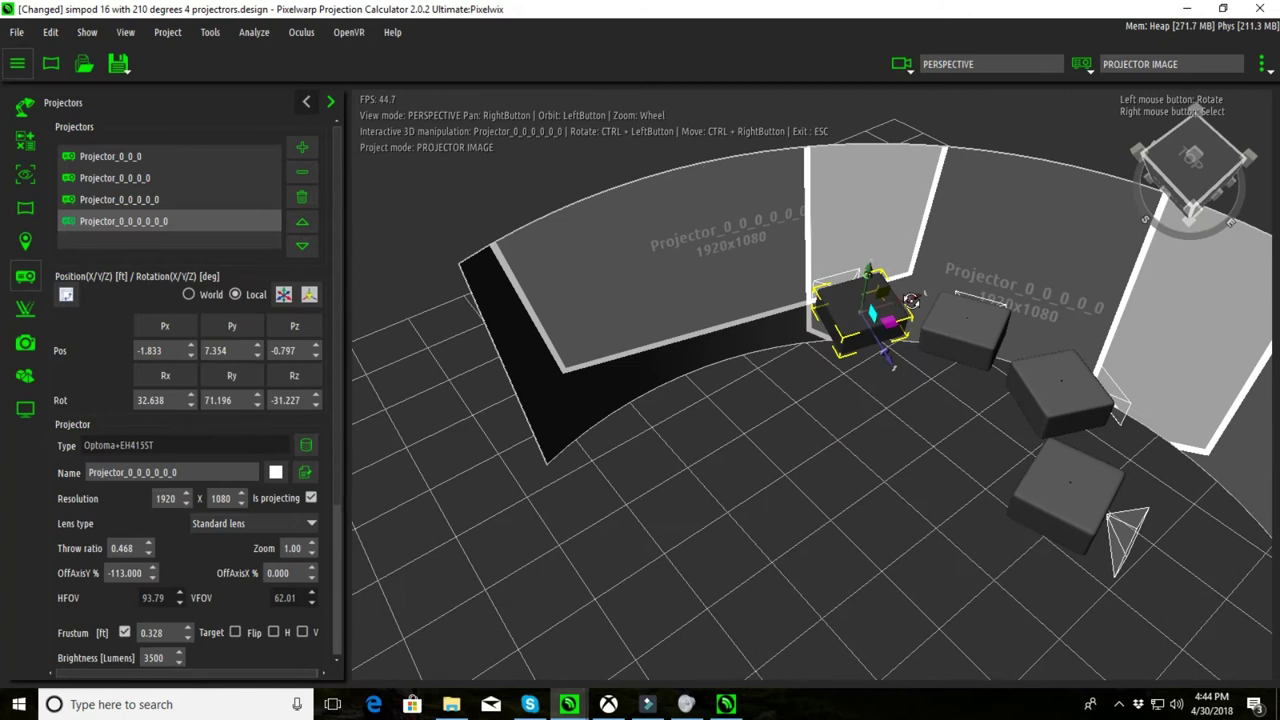
pyautogui.keyDown('ctrl'); pyautogui.moveTo(911, 301); pyautogui.dragTo(942, 309); pyautogui.keyUp('ctrl')
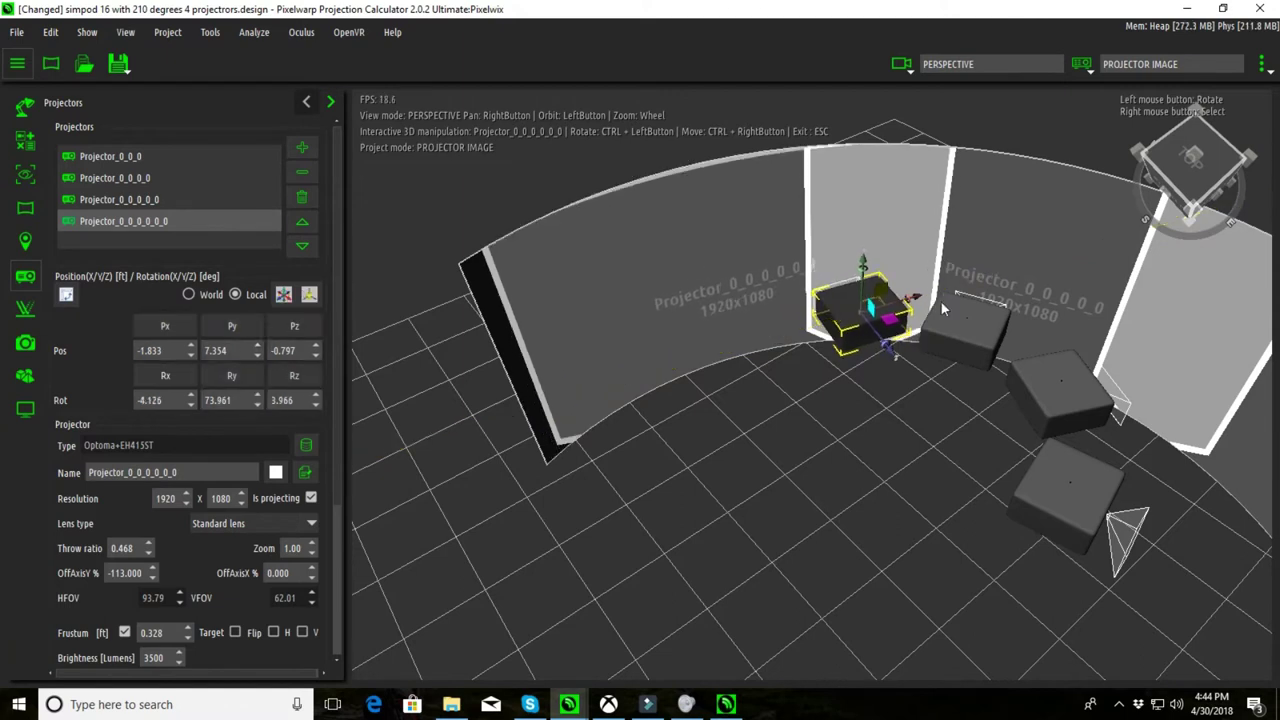
pyautogui.keyDown('ctrl'); pyautogui.moveTo(915, 297); pyautogui.dragTo(829, 290, button='right'); pyautogui.keyUp('ctrl')
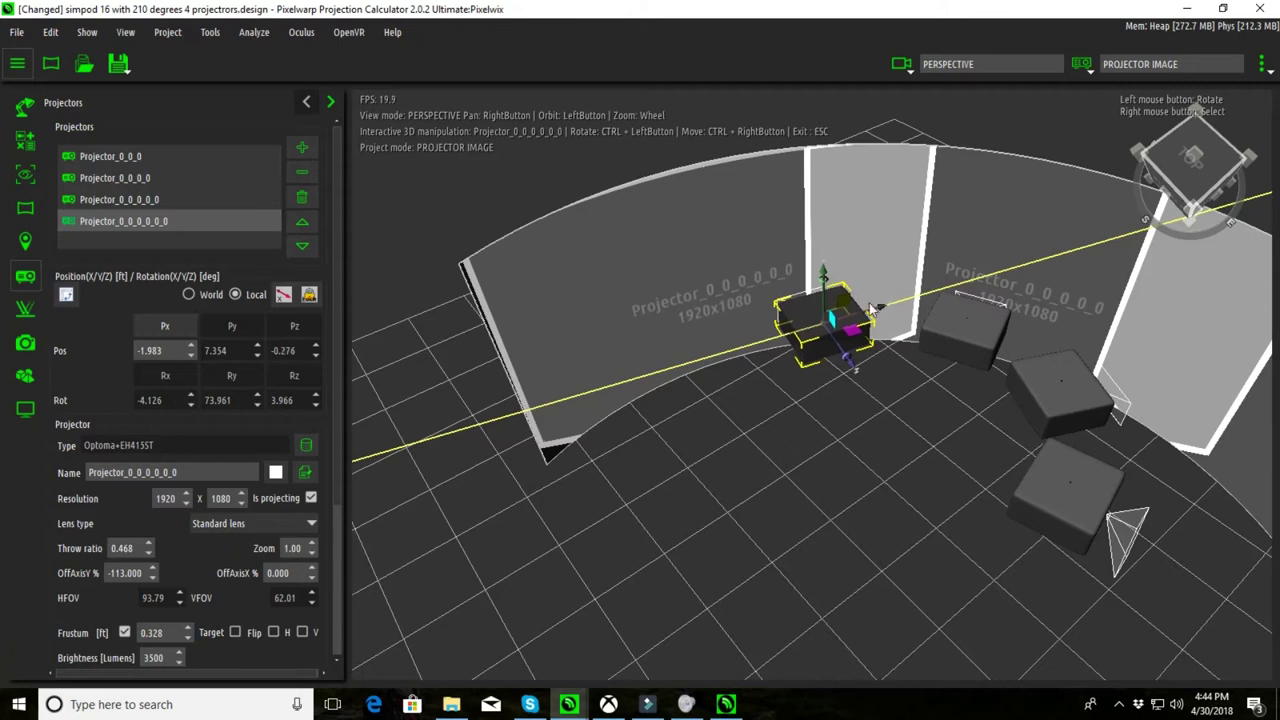
pyautogui.keyDown('ctrl'); pyautogui.moveTo(829, 290); pyautogui.dragTo(904, 491); pyautogui.keyUp('ctrl')
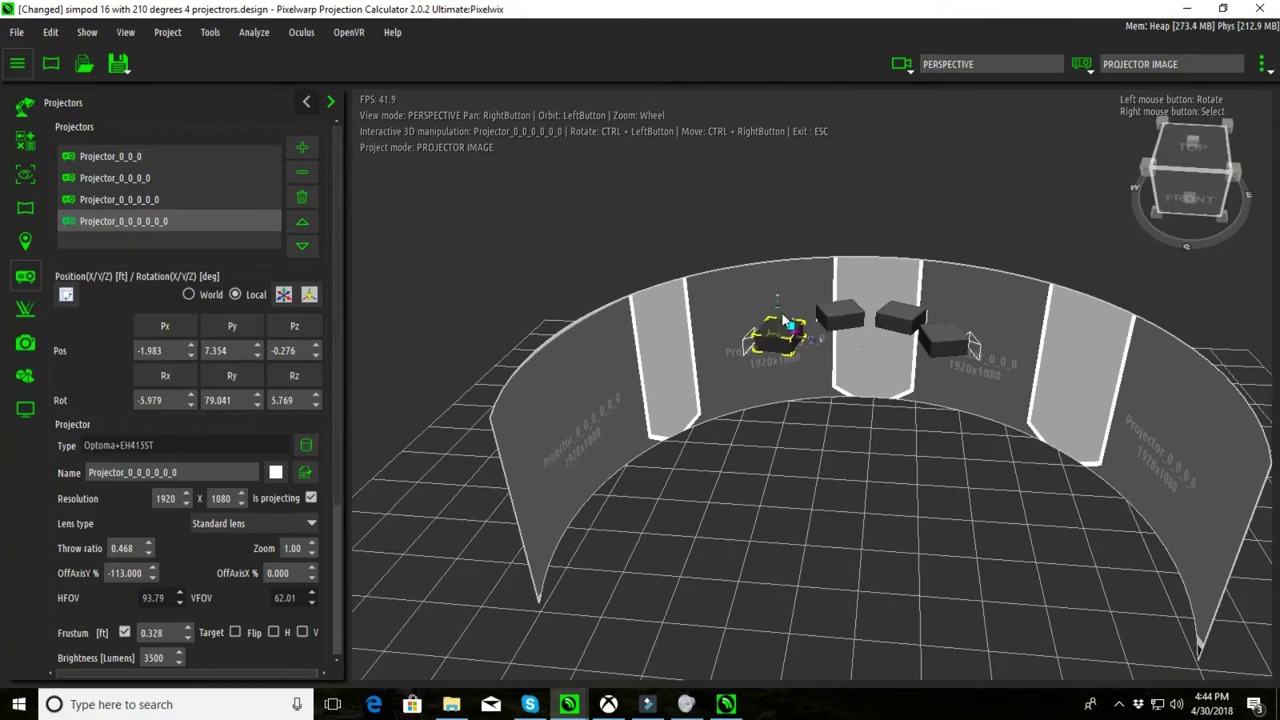
# Scroll the Projectors panel down to the leftmost projector's Image source field.
pyautogui.scroll(2, 790, 400)
pyautogui.scroll(-2, 765, 447)
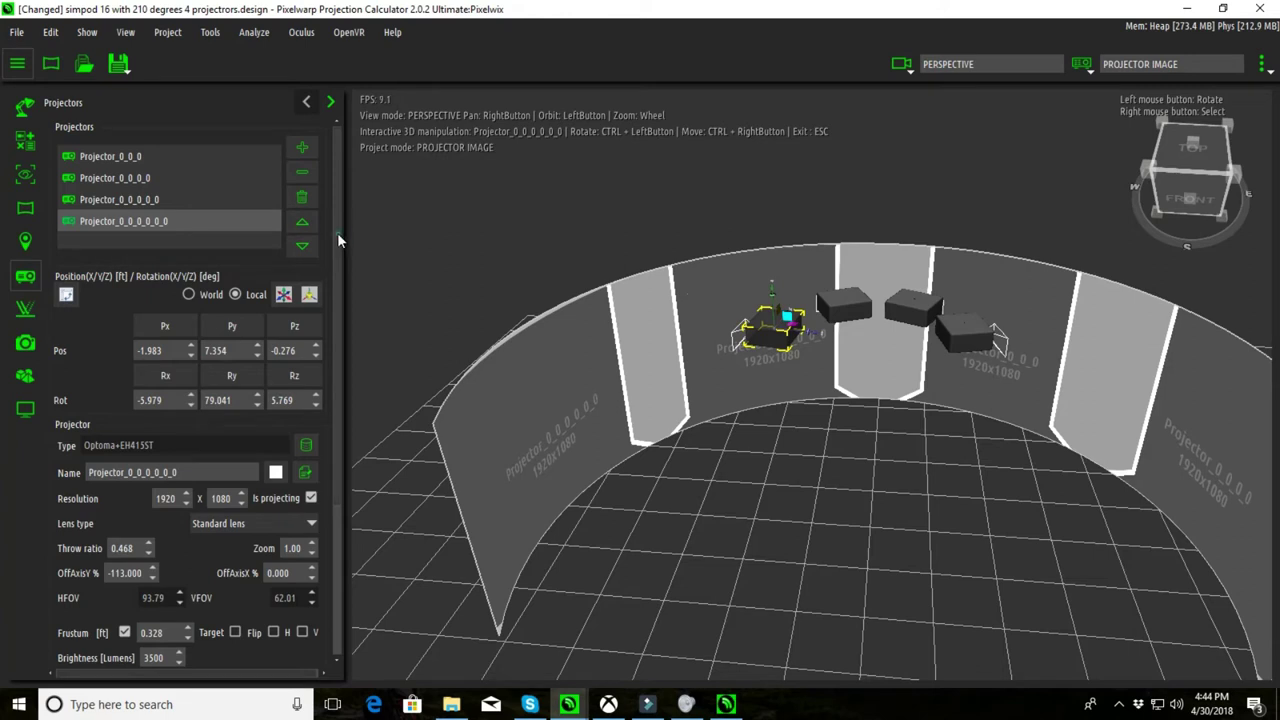
pyautogui.moveTo(337, 232); pyautogui.dragTo(357, 575)
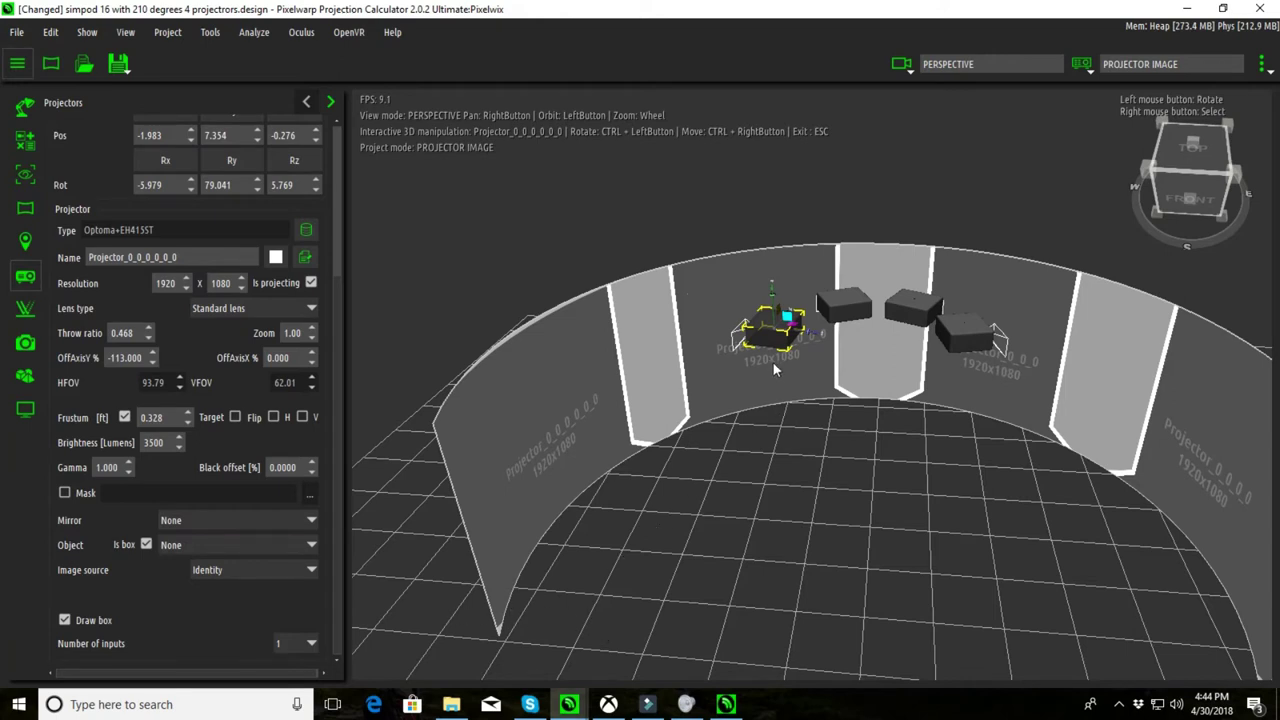
pyautogui.scroll(2, 766, 343)
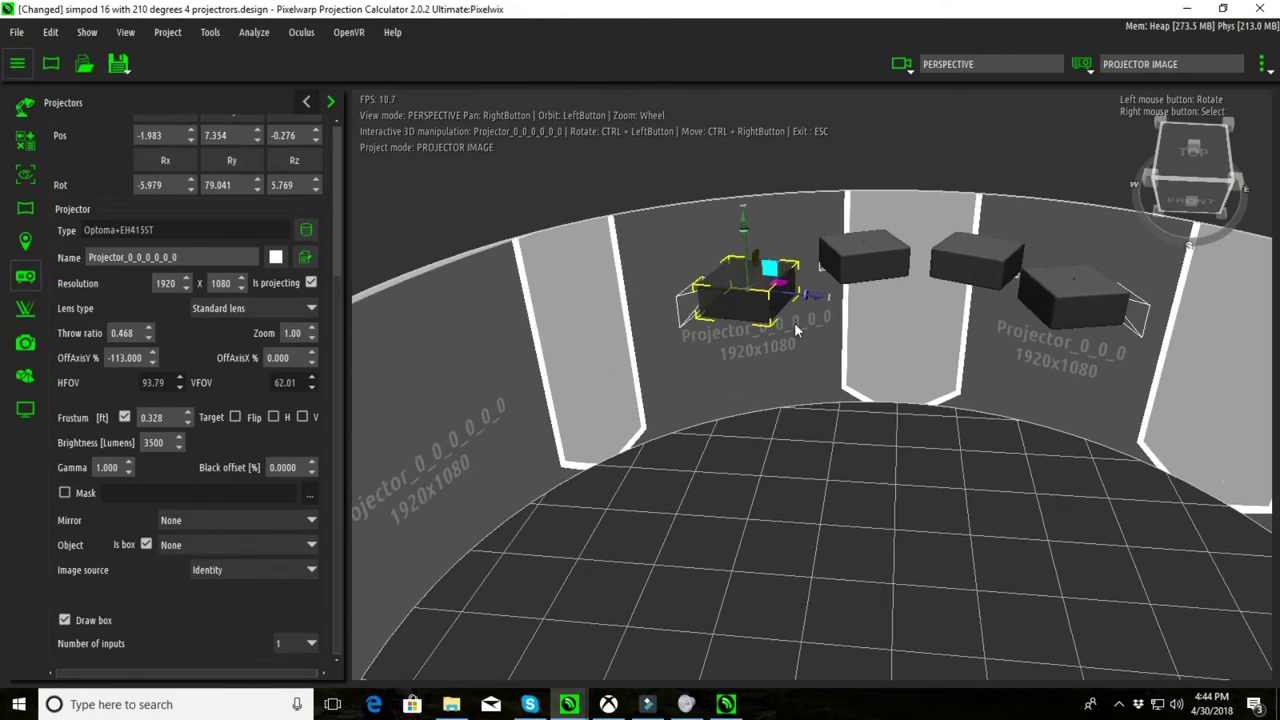
pyautogui.scroll(-1, 743, 296)
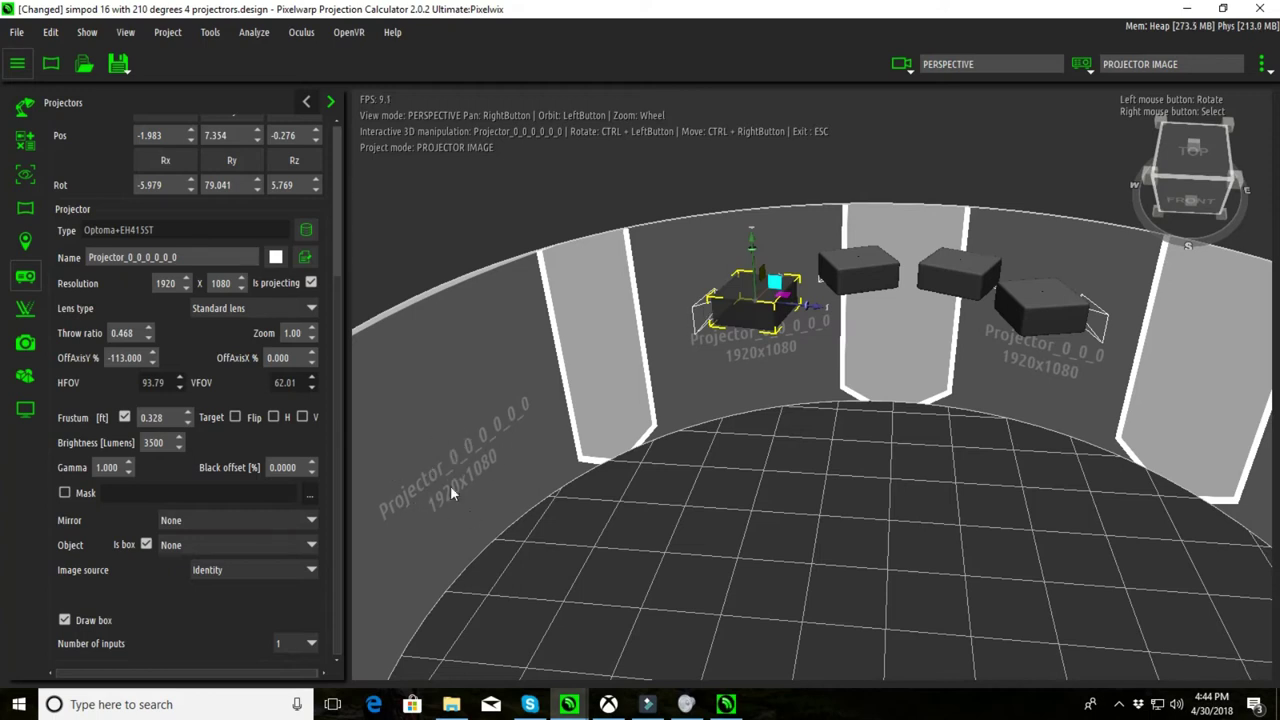
# Set the projector's image source to Spout sender Pixelwix1 (1920x1080) and bring up the Spout Media Player.
pyautogui.click(278, 570)
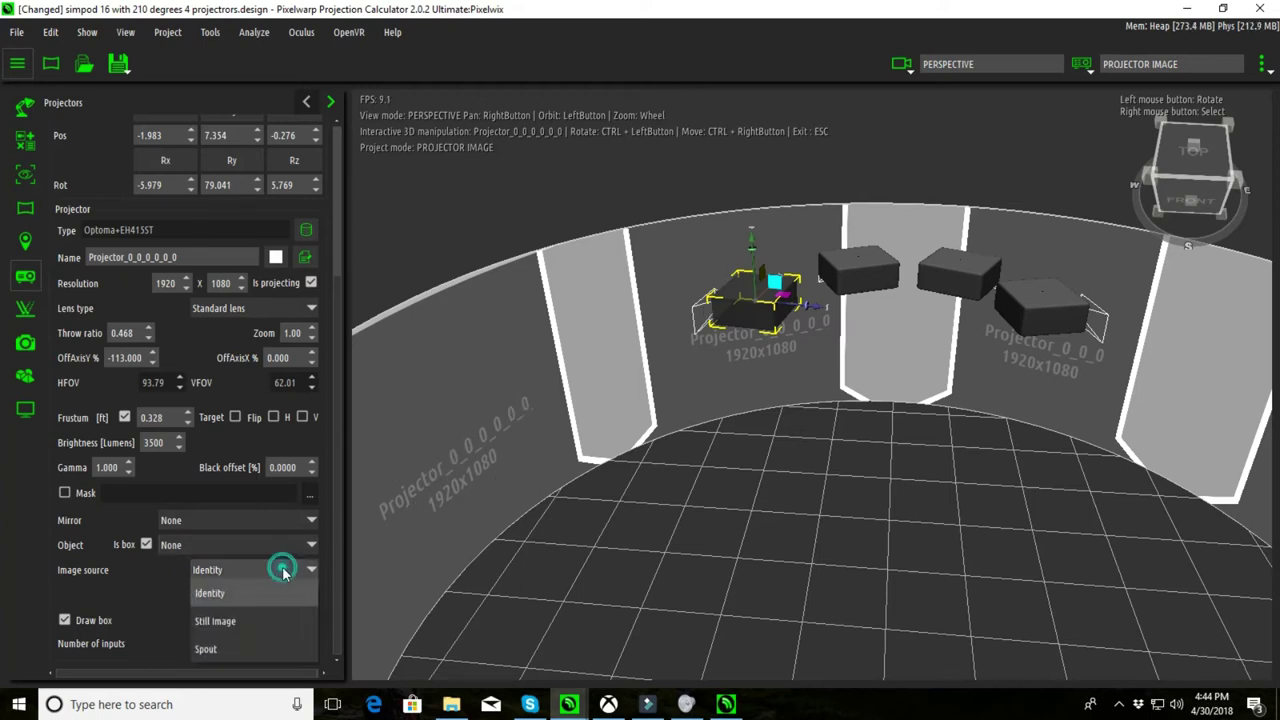
pyautogui.click(242, 650)
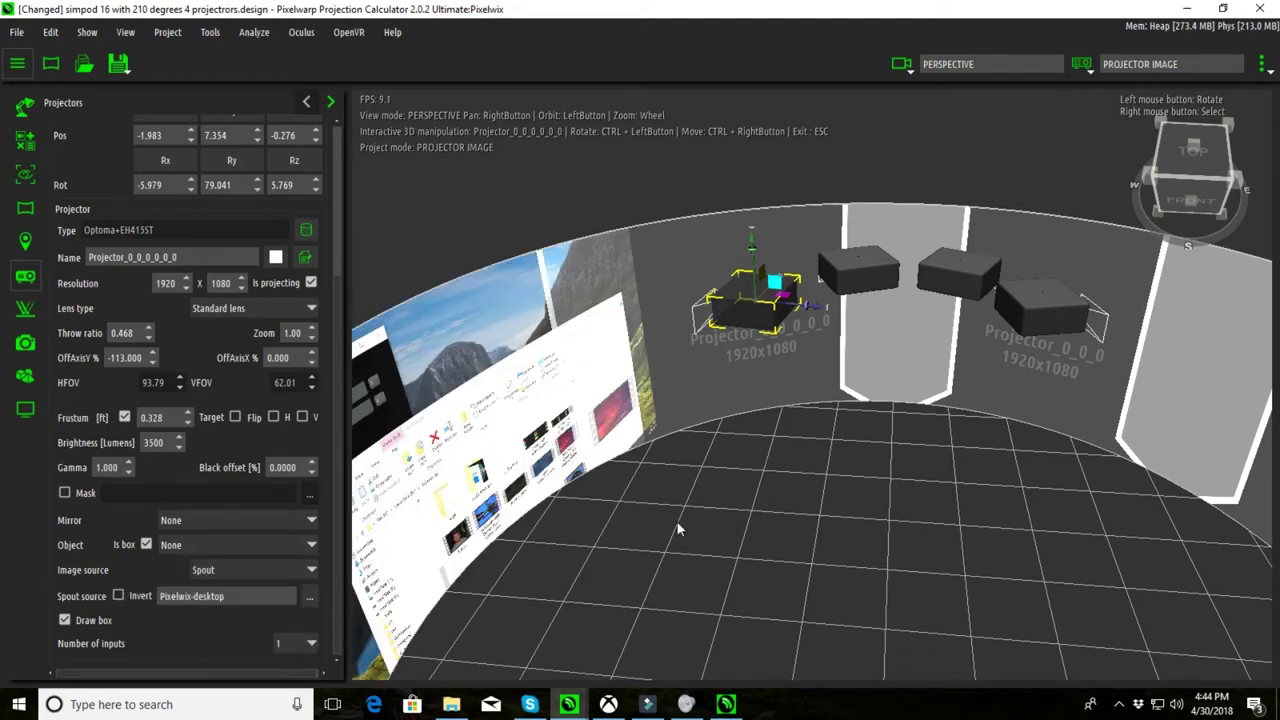
pyautogui.moveTo(762, 518); pyautogui.dragTo(654, 521)
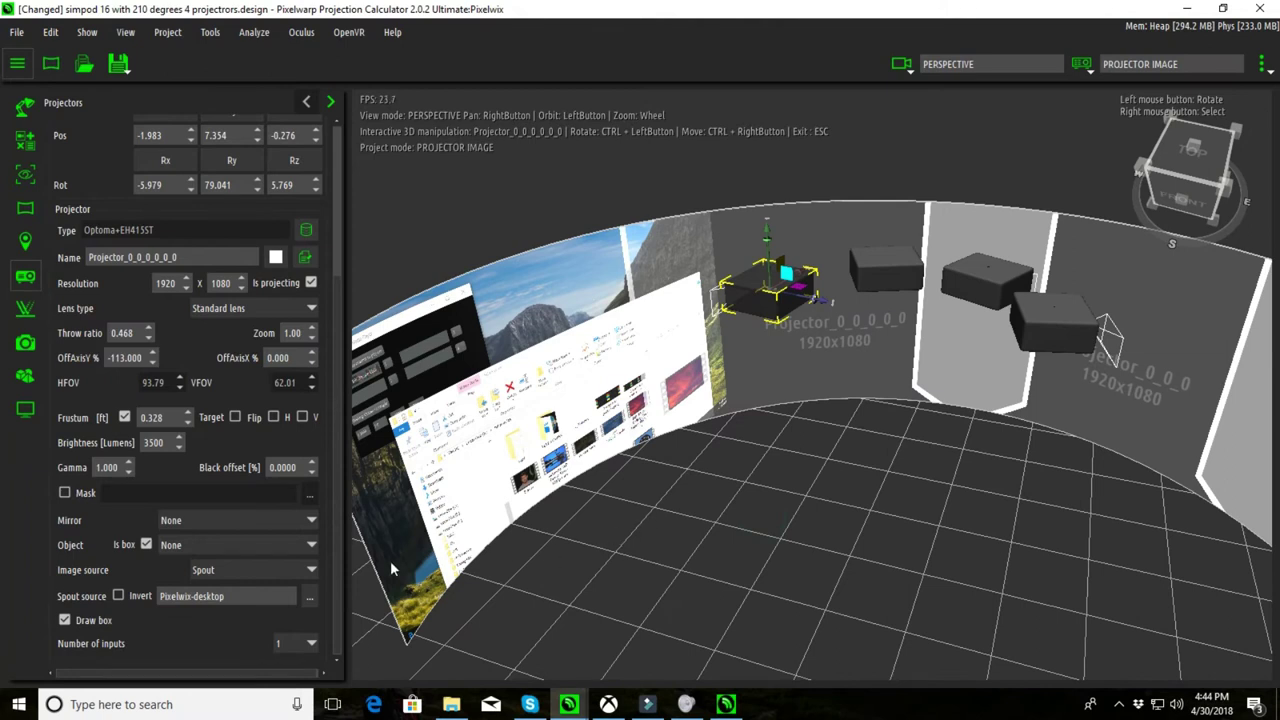
pyautogui.click(310, 597)
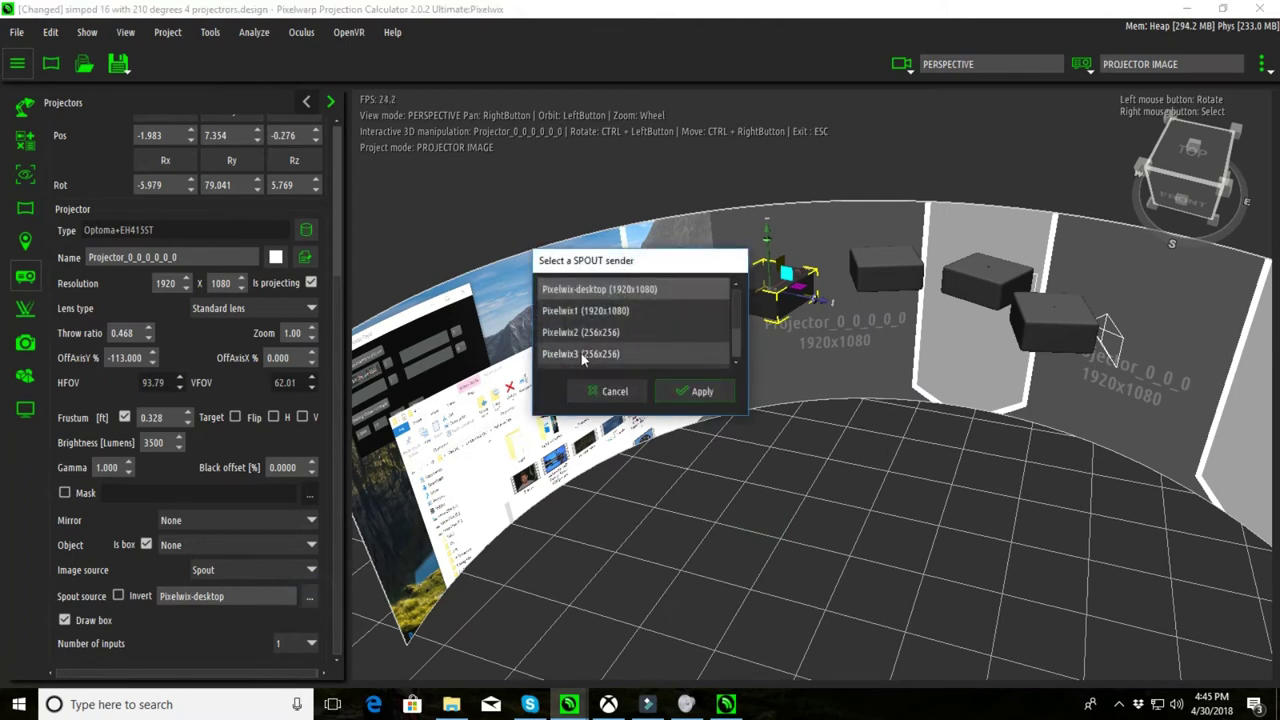
pyautogui.click(605, 312)
pyautogui.click(697, 393)
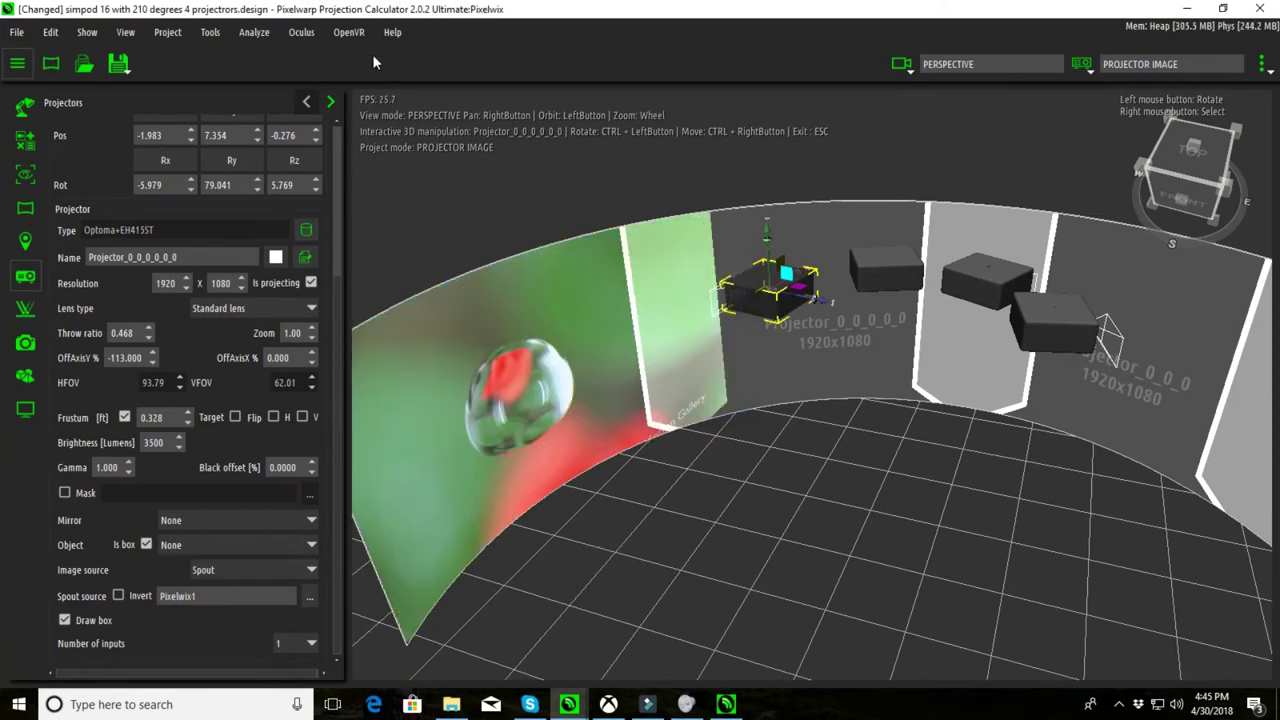
pyautogui.click(726, 704)
pyautogui.moveTo(1120, 70); pyautogui.dragTo(746, 198)
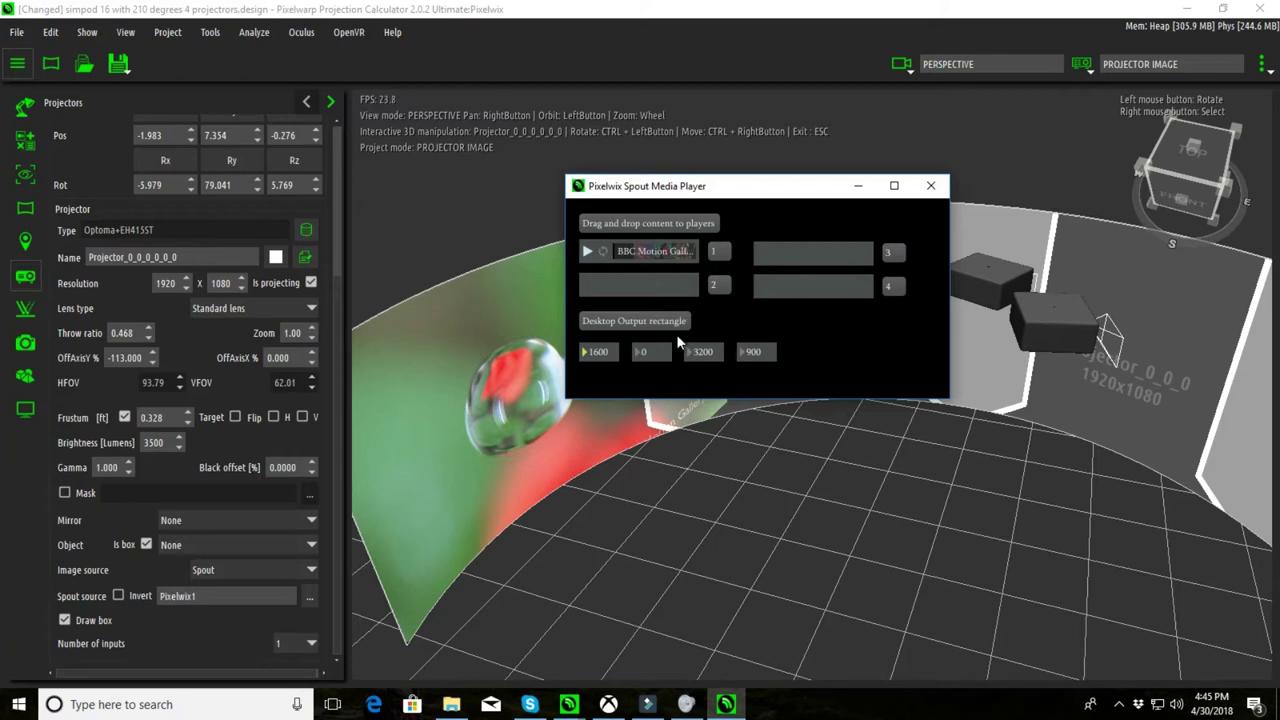
# Play the clip in slot 1 of the Spout Media Player.
pyautogui.moveTo(750, 195); pyautogui.dragTo(697, 193)
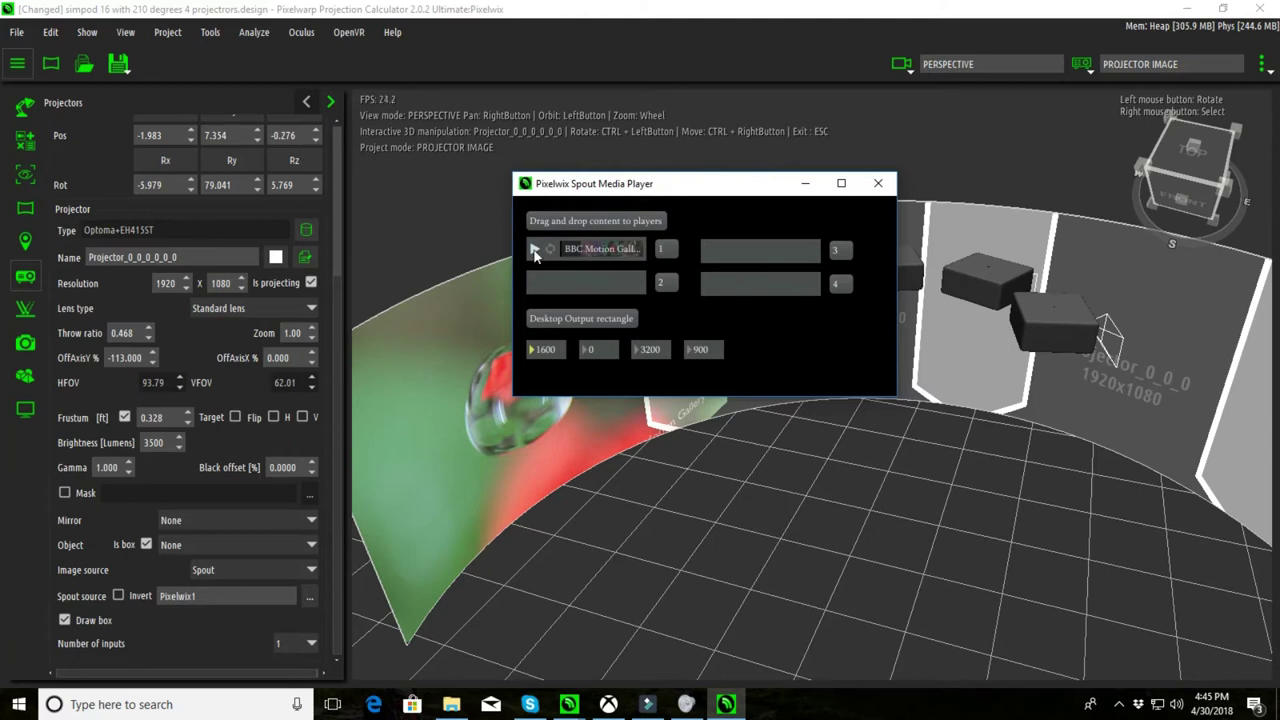
pyautogui.click(535, 251)
pyautogui.moveTo(711, 187); pyautogui.dragTo(790, 432)
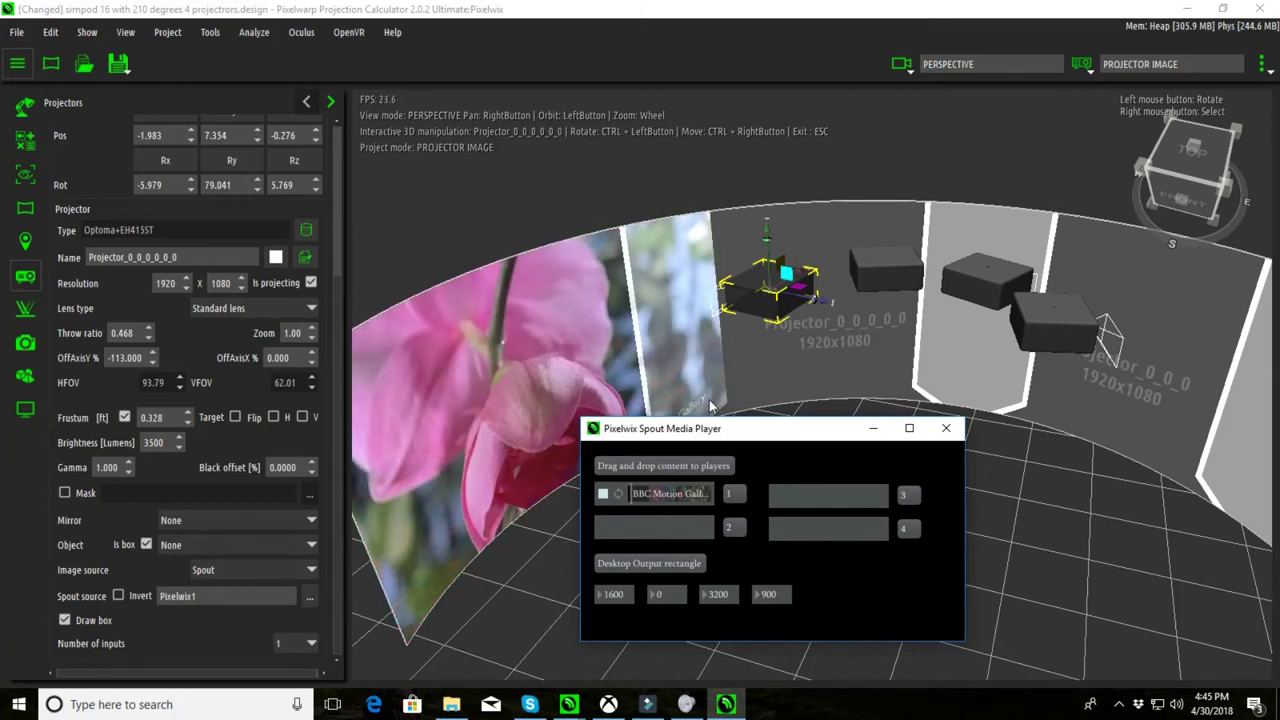
# Back in the 3D view, rotate the leftmost projector slightly to re-aim it.
pyautogui.moveTo(720, 428); pyautogui.dragTo(805, 383)
pyautogui.click(280, 133)
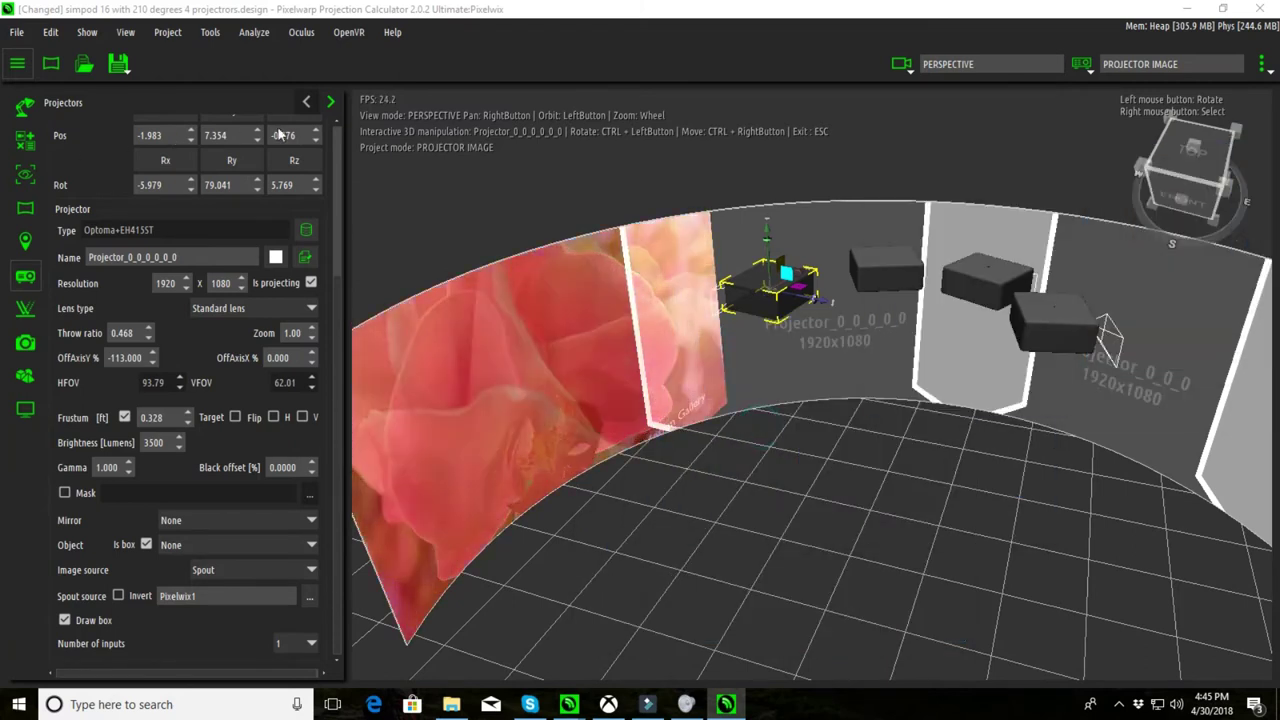
pyautogui.moveTo(923, 406); pyautogui.dragTo(714, 364)
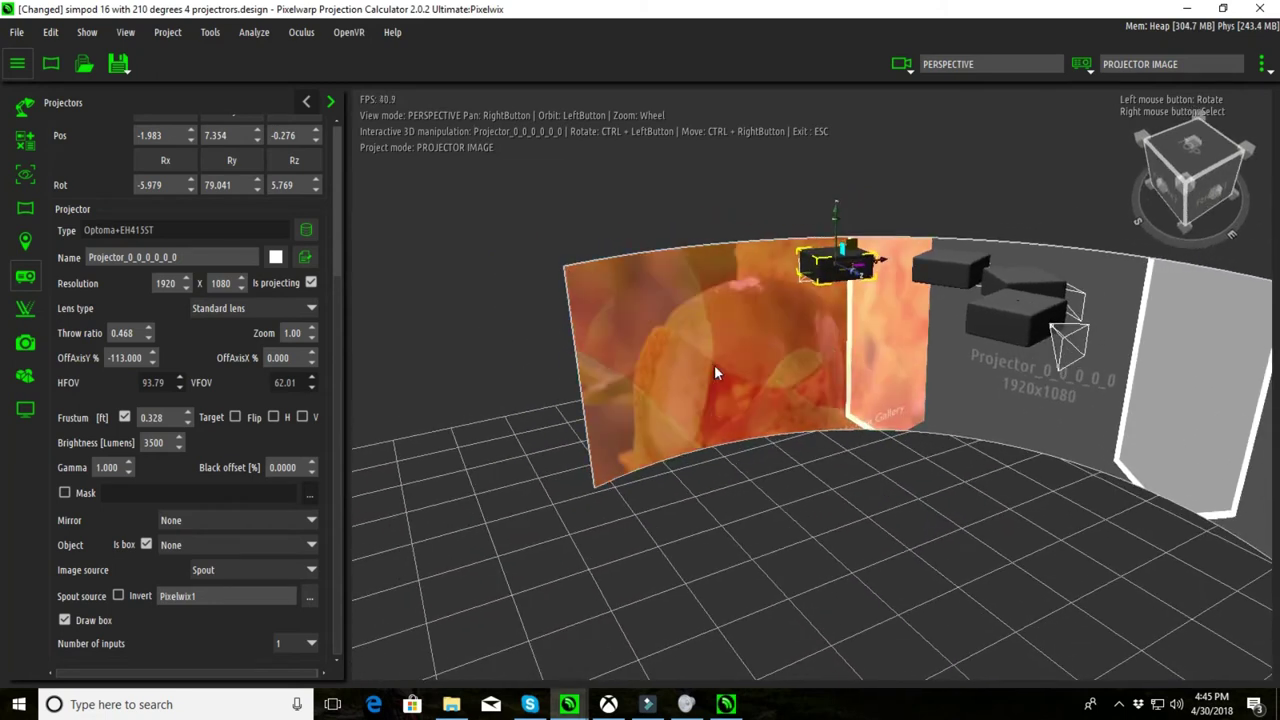
pyautogui.scroll(5, 715, 364)
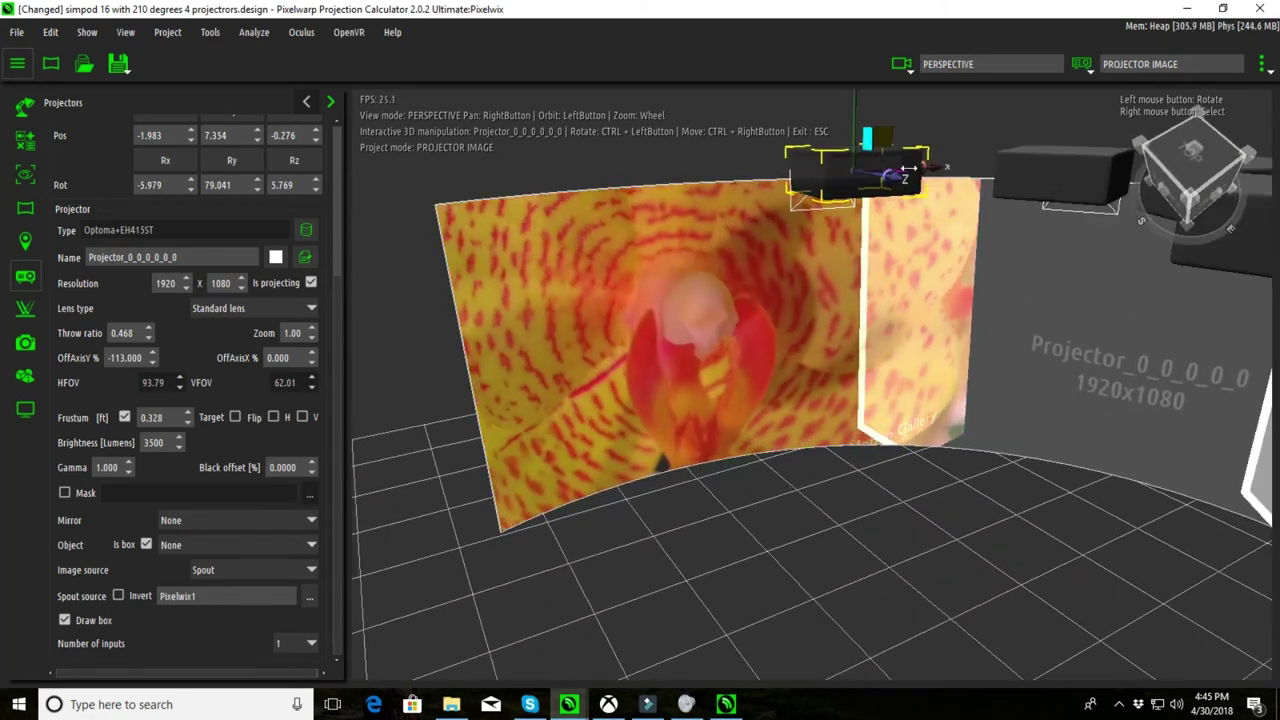
pyautogui.moveTo(908, 170)
pyautogui.keyDown('ctrl'); pyautogui.mouseDown()
pyautogui.moveTo(918, 143)
pyautogui.moveTo(920, 166)
pyautogui.mouseUp(); pyautogui.keyUp('ctrl')
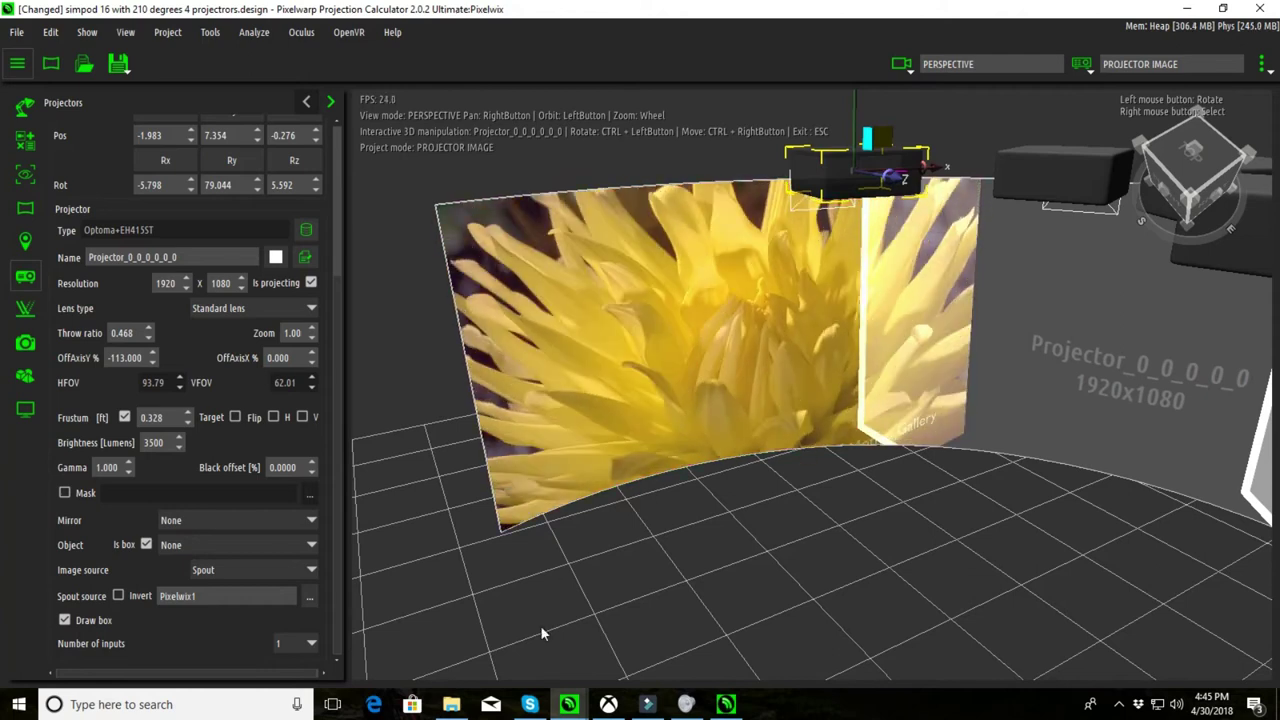
pyautogui.moveTo(540, 633); pyautogui.dragTo(814, 540)
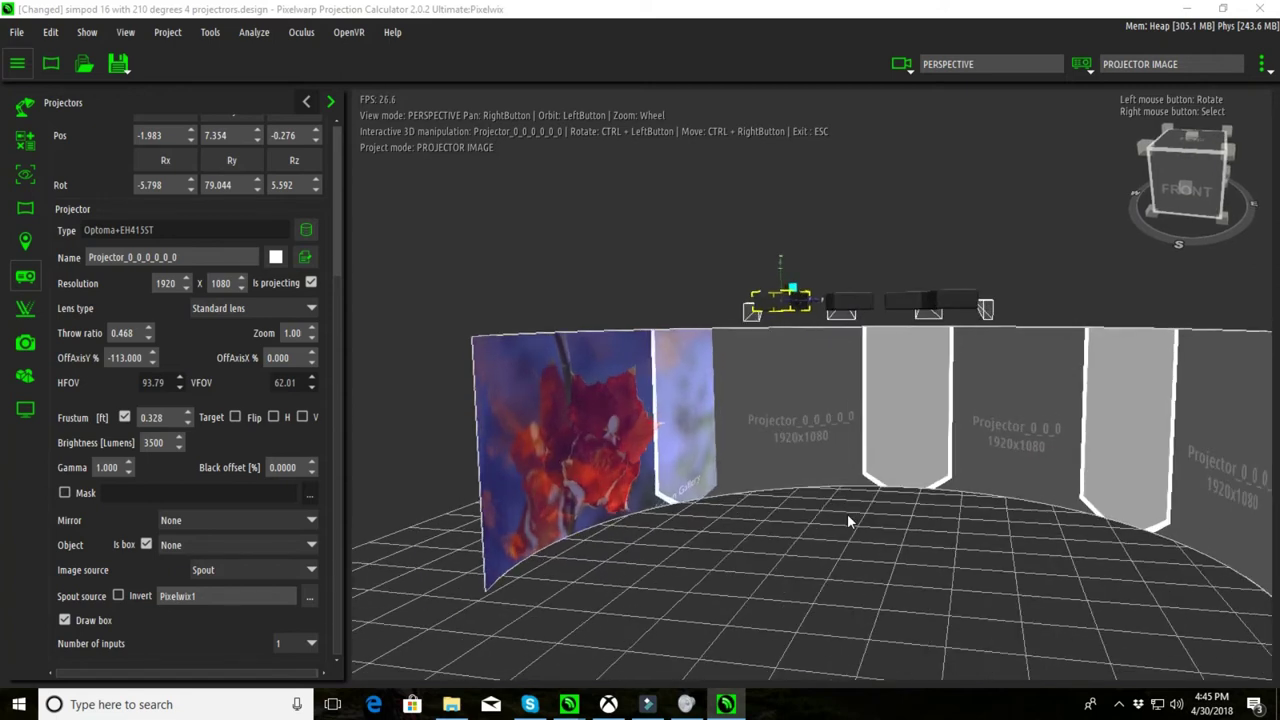
pyautogui.moveTo(847, 513); pyautogui.dragTo(841, 563)
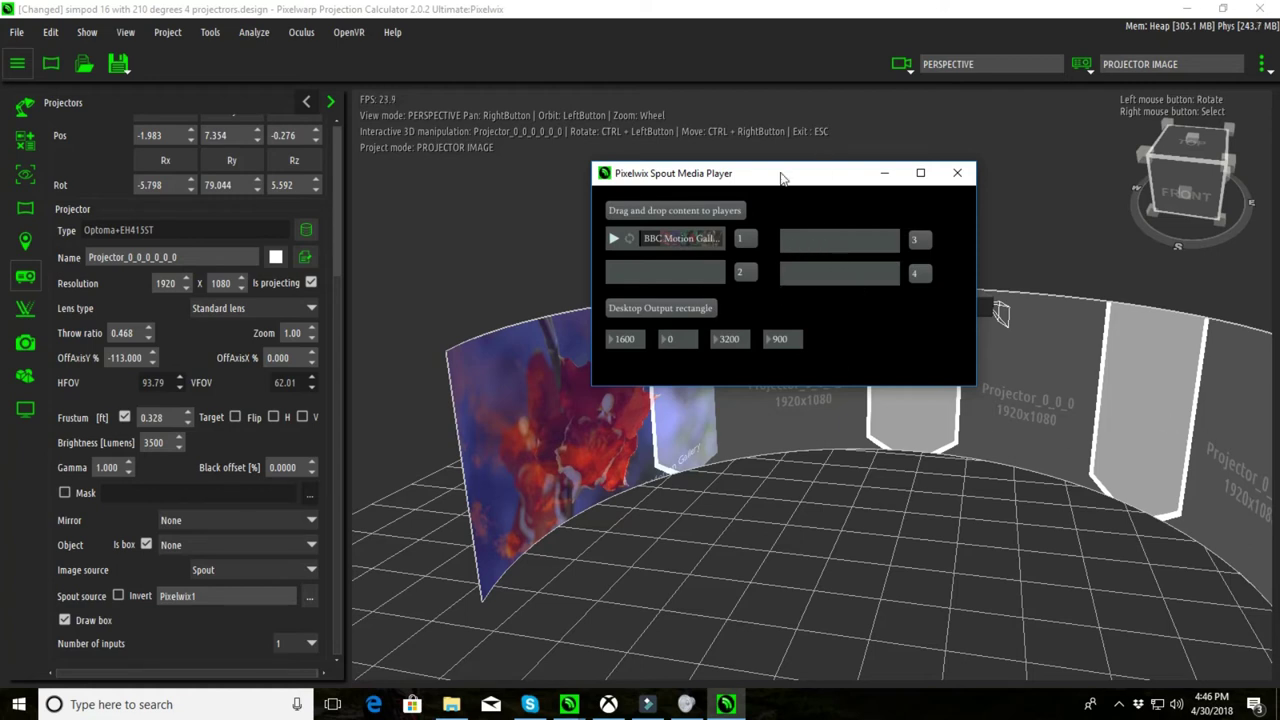
# Close the Spout Media Player window with Alt+F4, leaving the video playing.
pyautogui.hotkey('alt', 'F4')
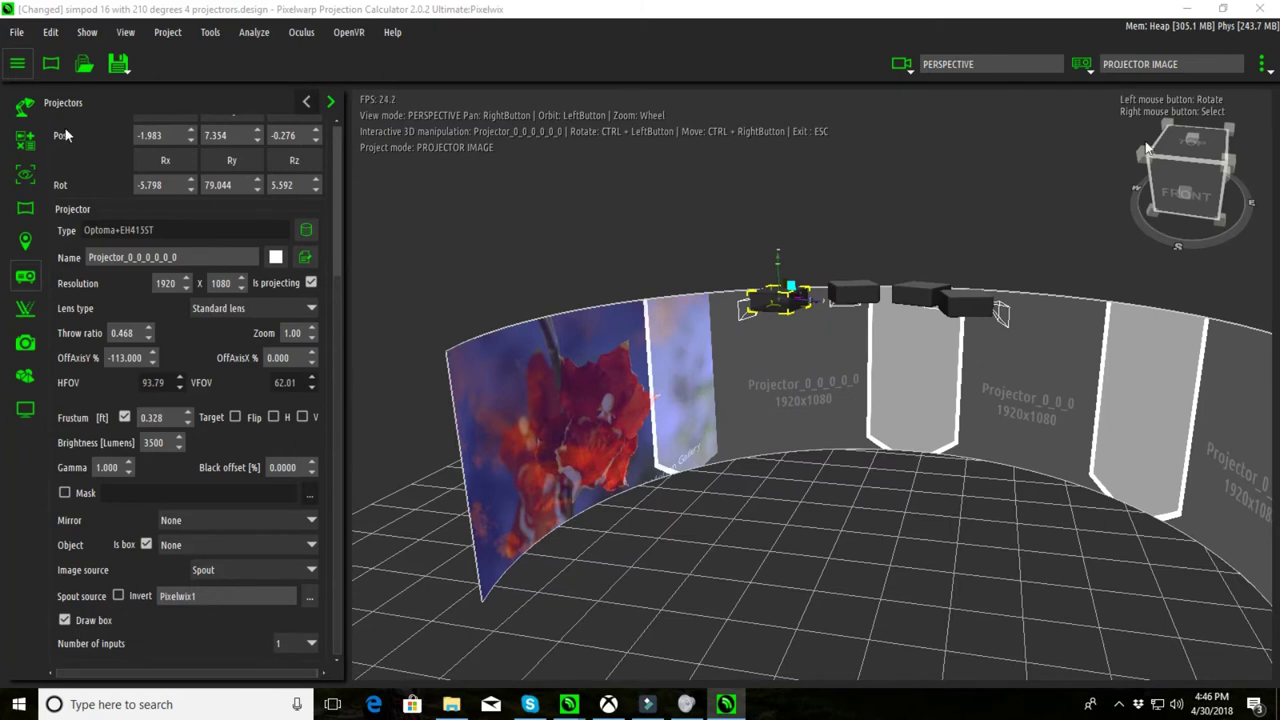
pyautogui.scroll(-1, 928, 378)
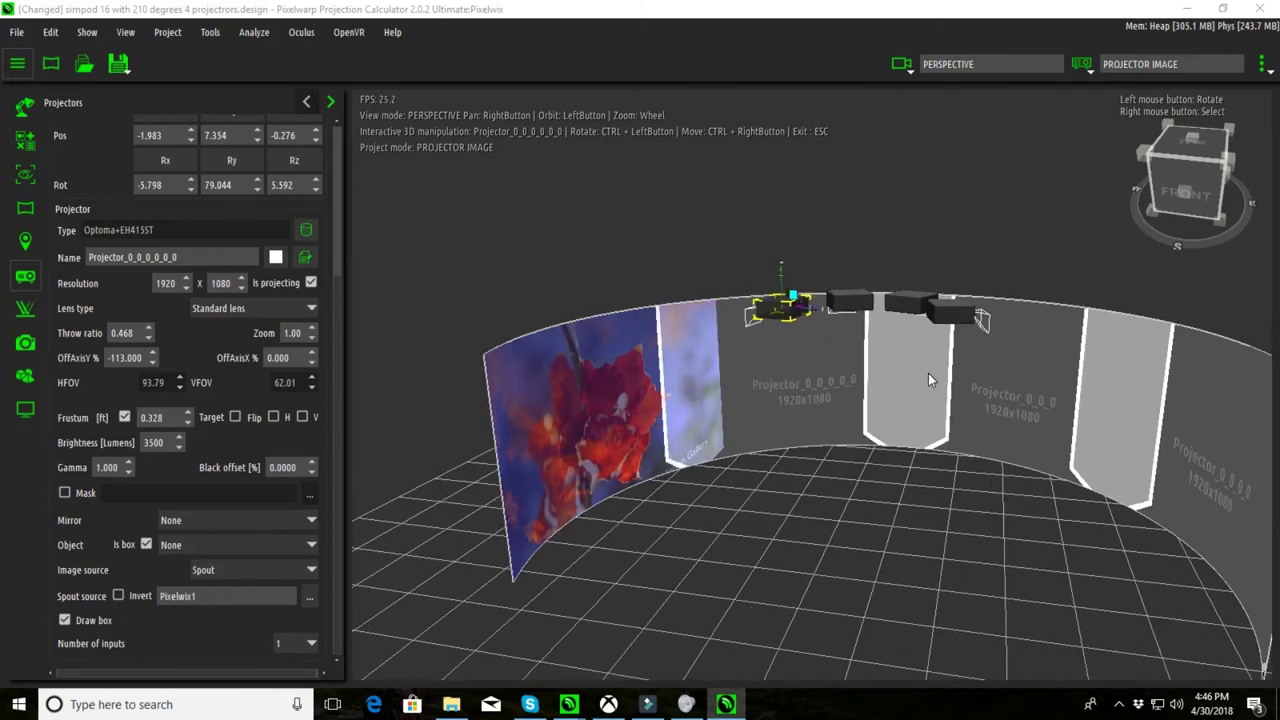
pyautogui.moveTo(759, 519); pyautogui.dragTo(801, 451)
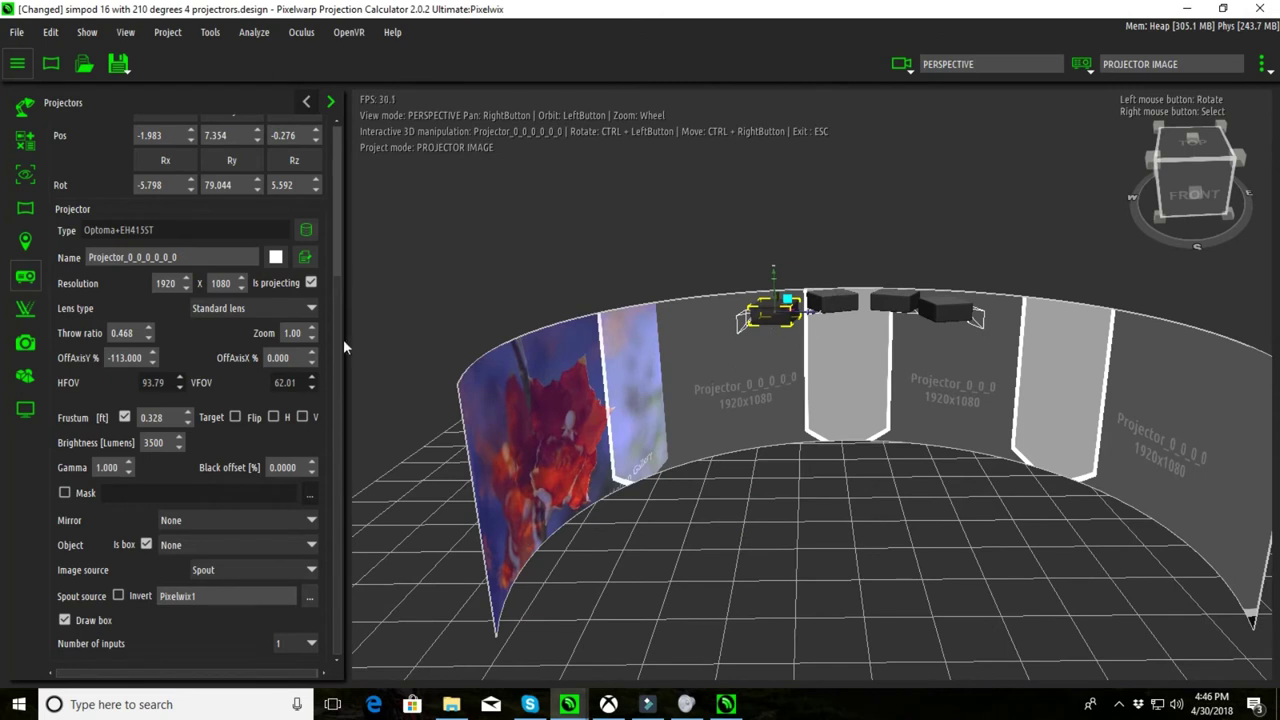
# Run Analyze > Warp + Blend > Warp + Blend (Spout) and view the stretched result.
pyautogui.click(257, 37)
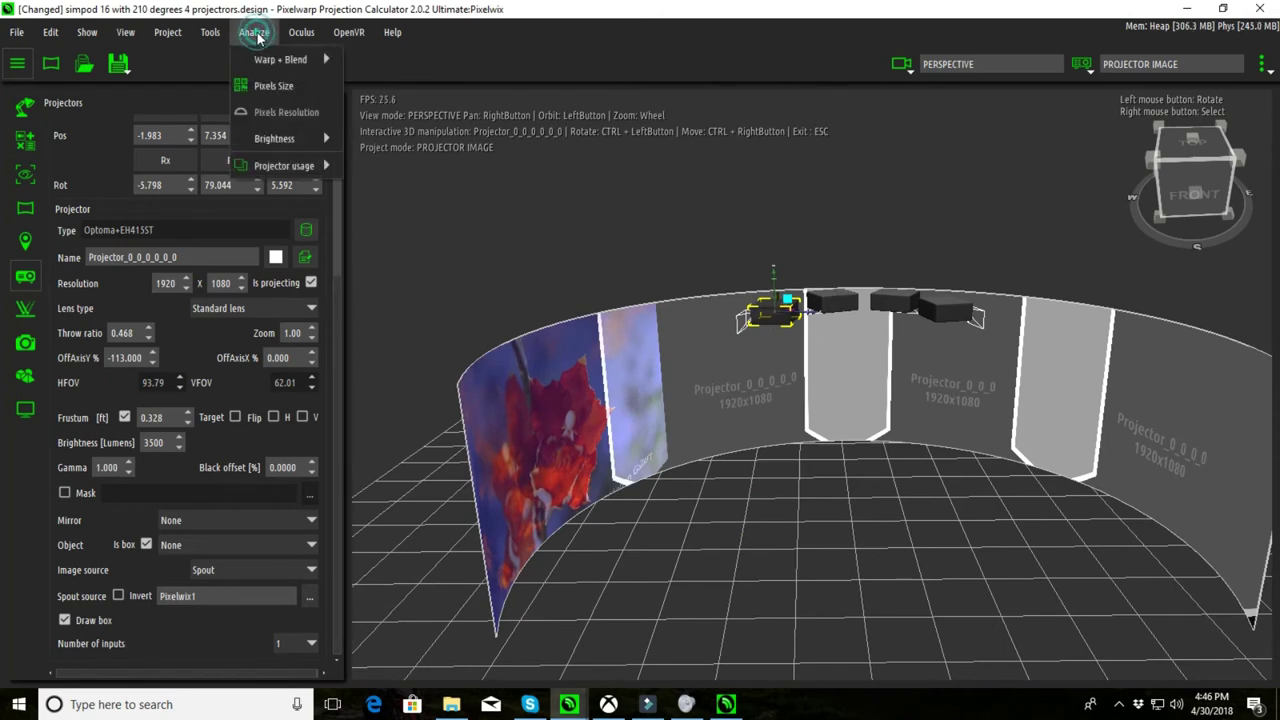
pyautogui.moveTo(277, 55)
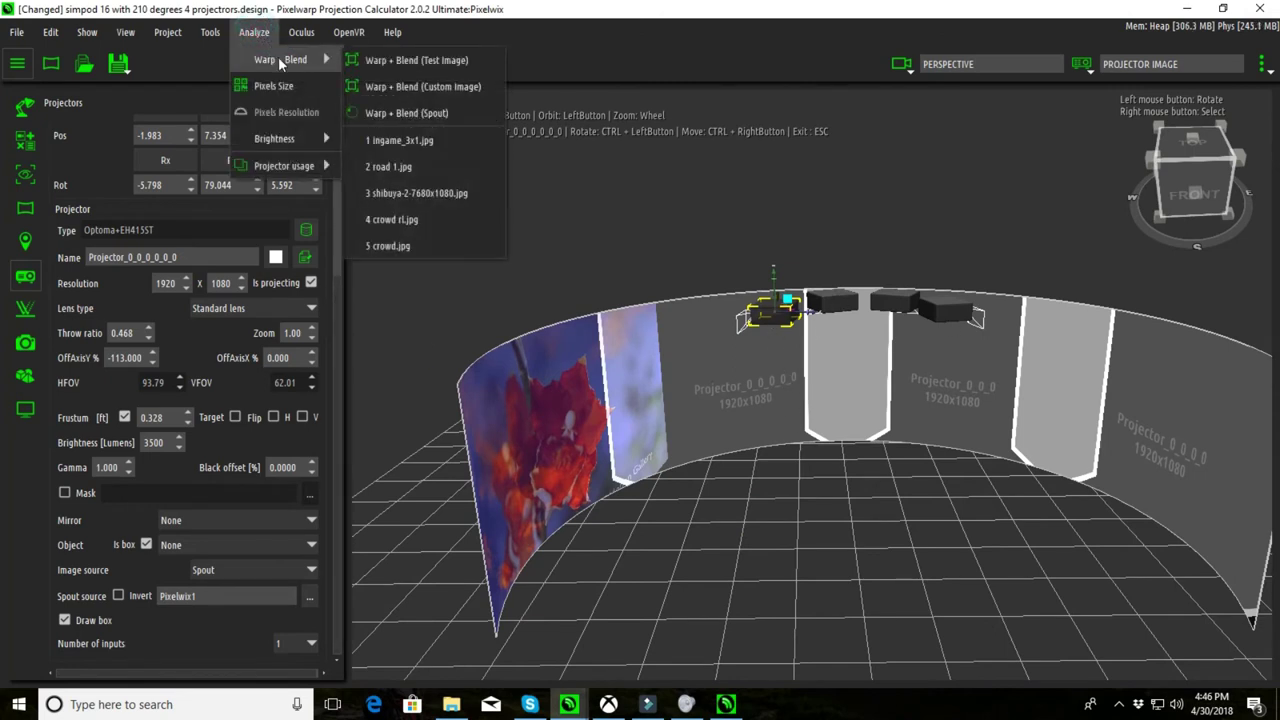
pyautogui.click(426, 114)
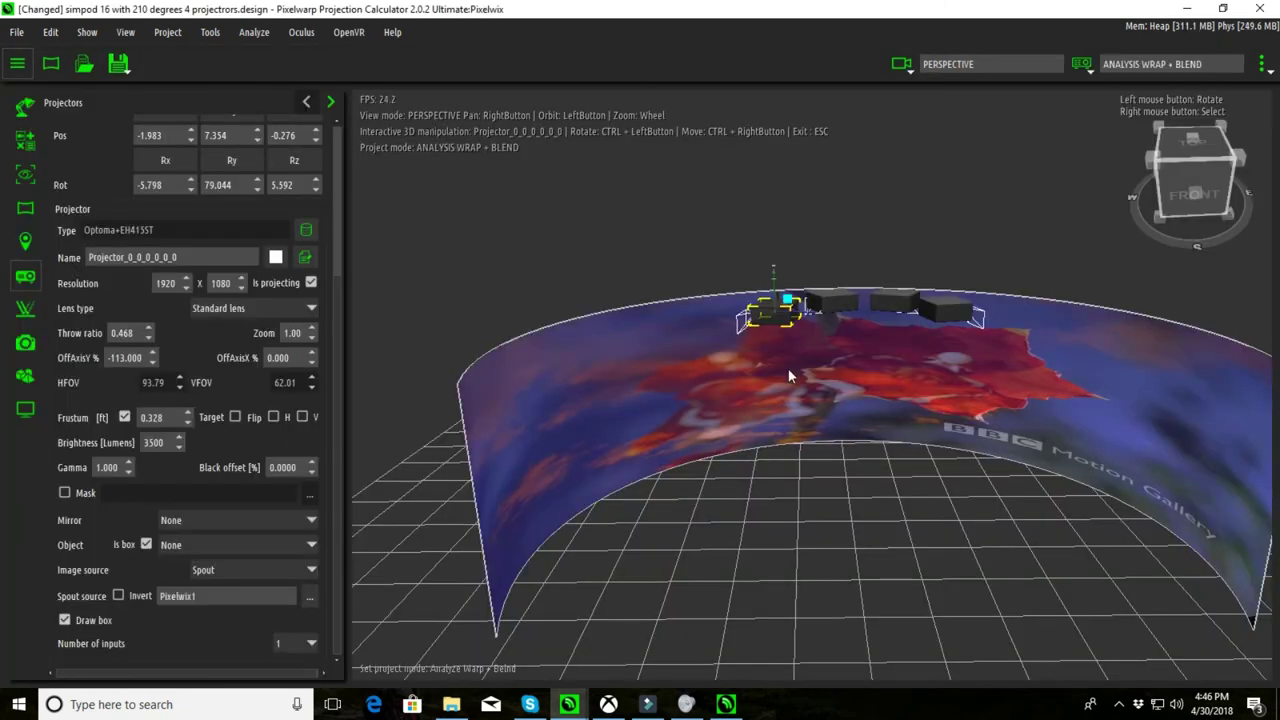
pyautogui.scroll(-3, 833, 396)
pyautogui.moveTo(852, 433); pyautogui.dragTo(853, 440)
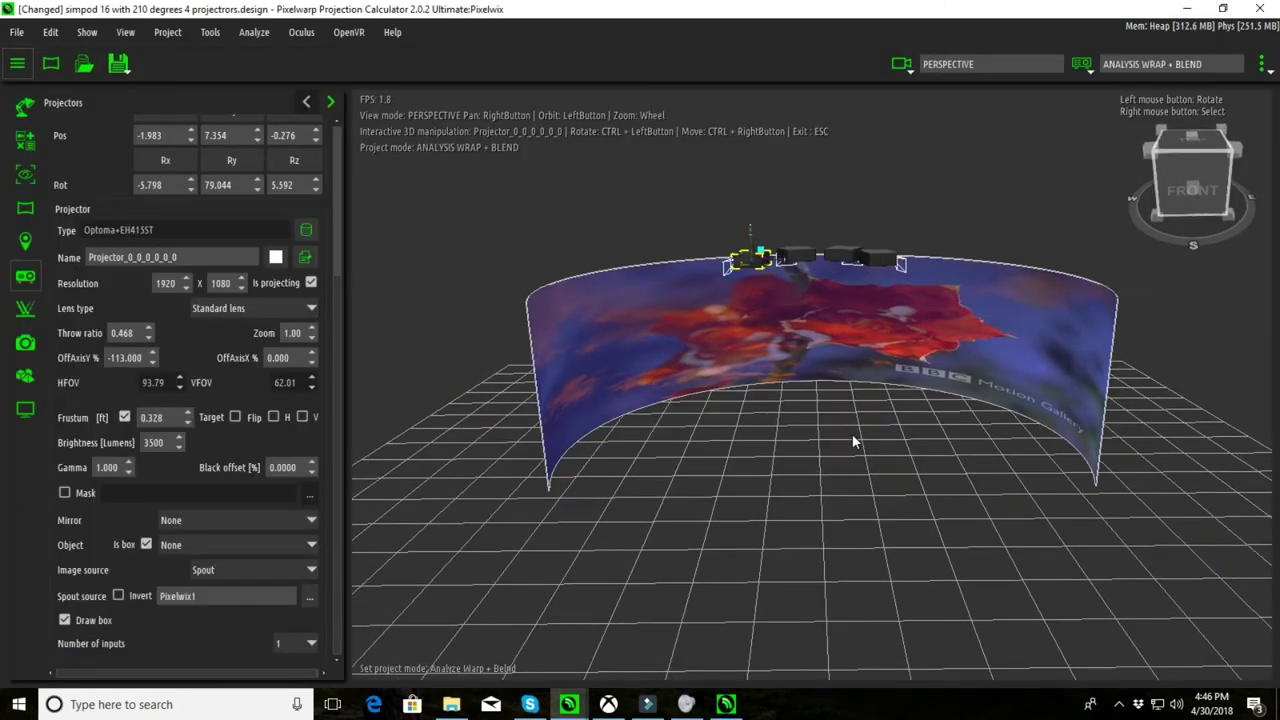
pyautogui.scroll(5, 333, 199)
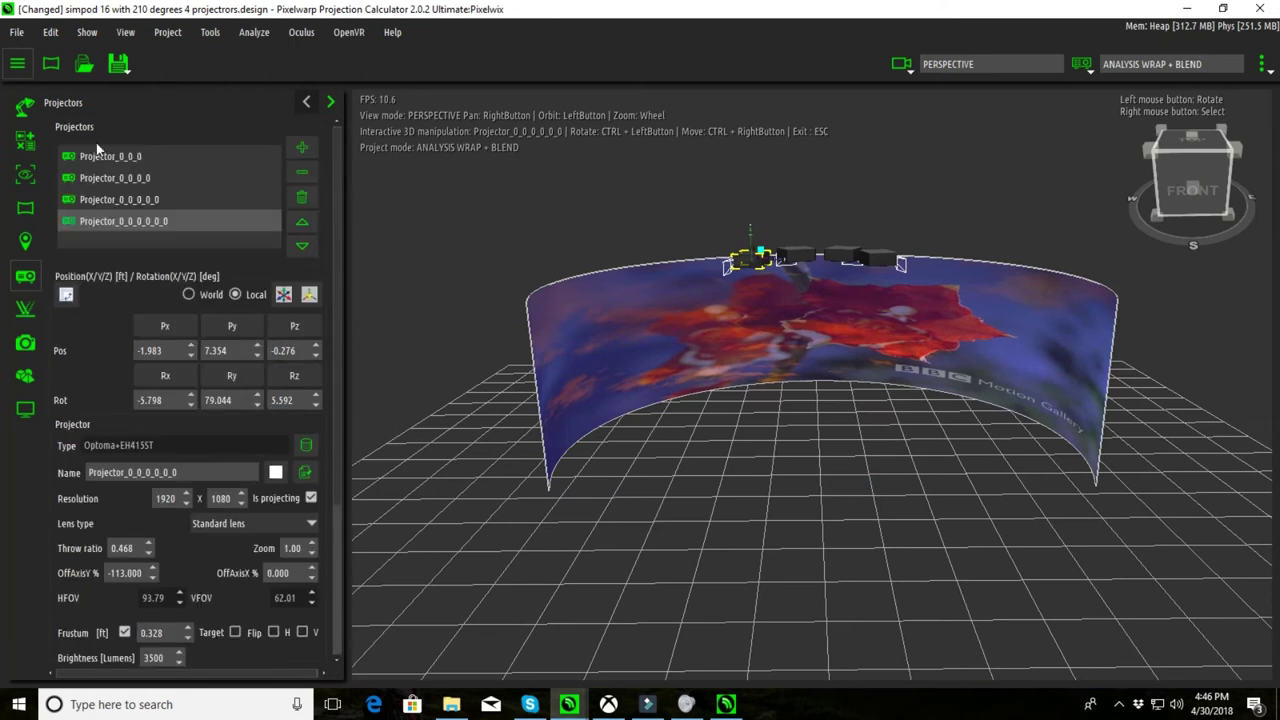
# Choose Pixelwix1 as the Spout sender in the Analyze settings and apply it.
pyautogui.click(25, 140)
pyautogui.click(309, 148)
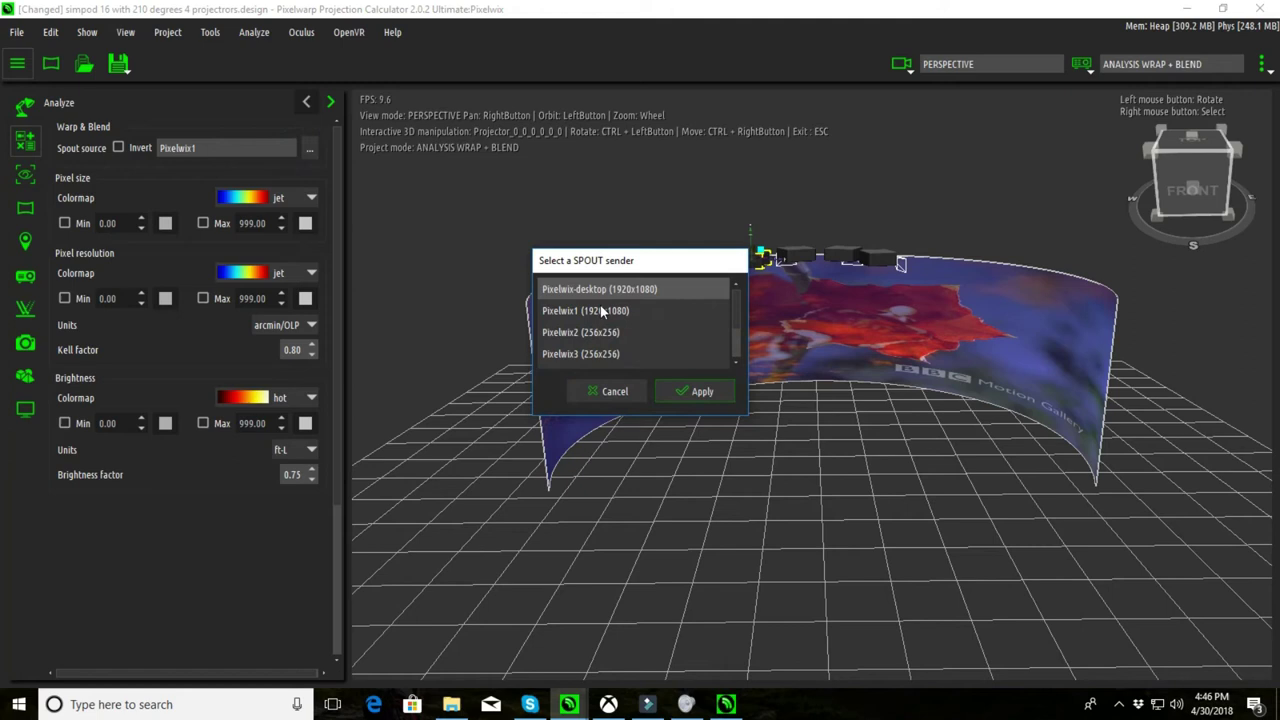
pyautogui.click(583, 310)
pyautogui.click(695, 391)
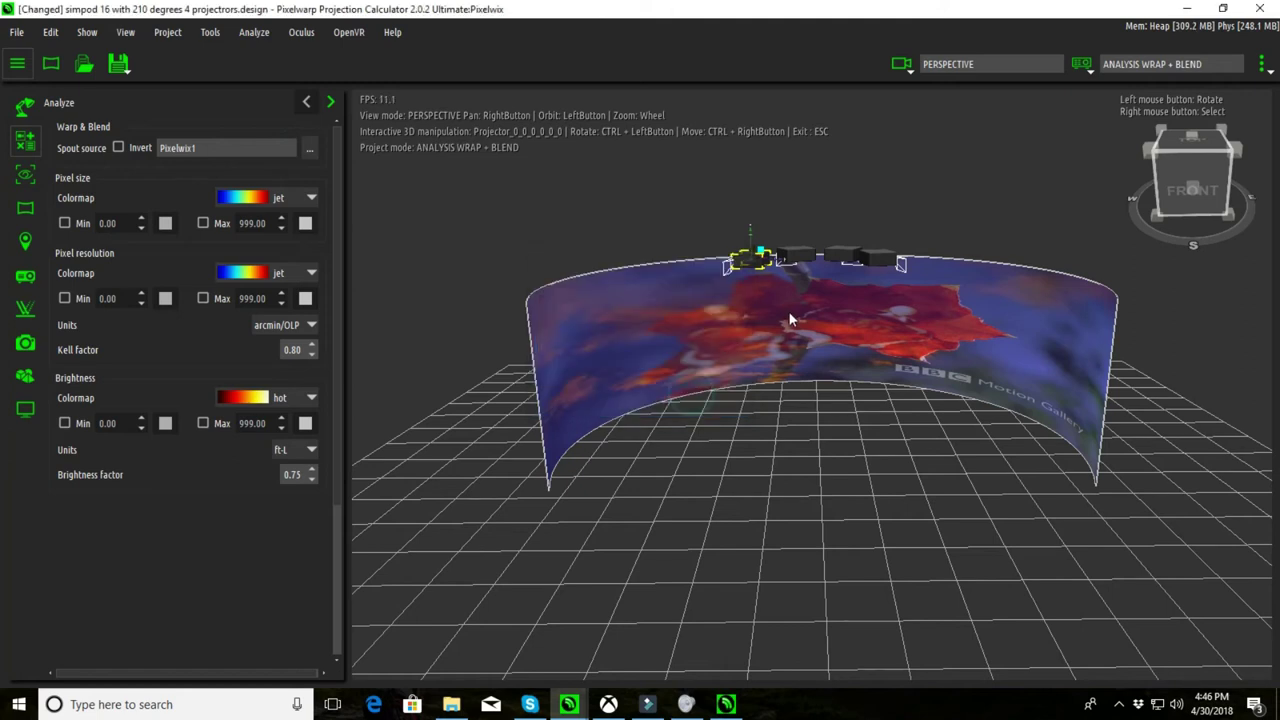
pyautogui.scroll(2, 793, 335)
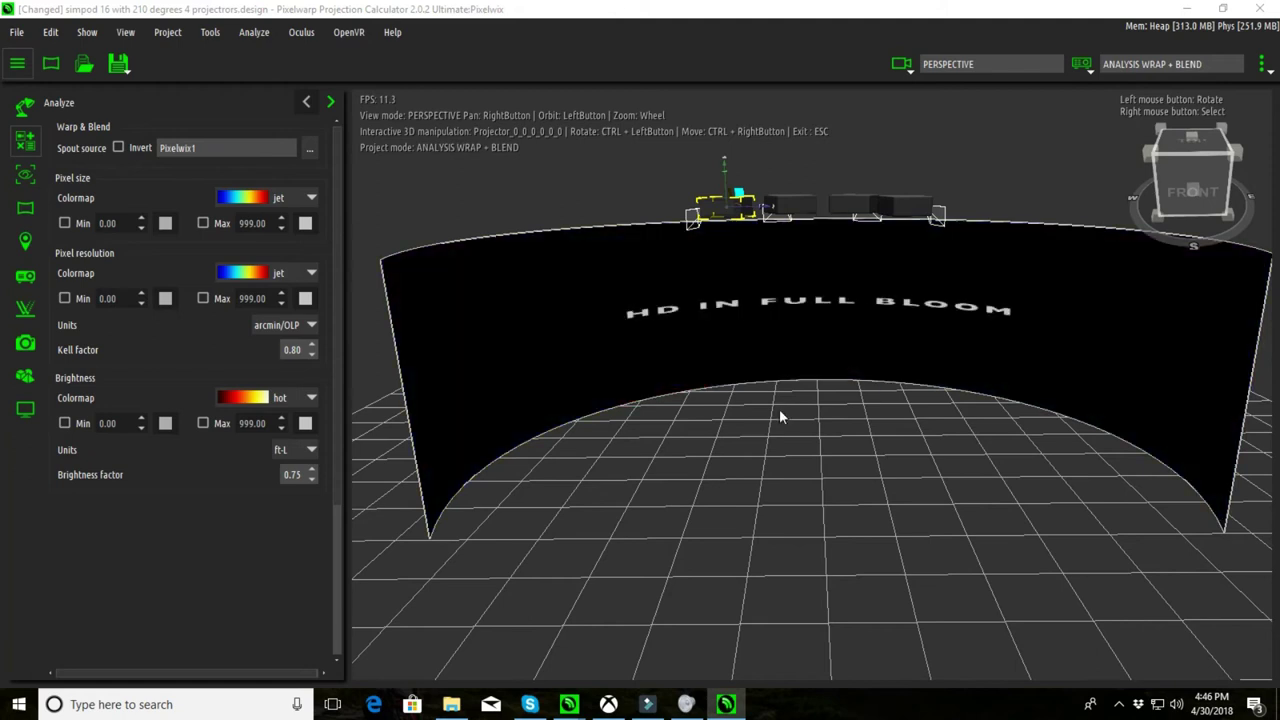
# Hide the Analyze panel and orbit around the curved screen to watch the video.
pyautogui.moveTo(779, 408); pyautogui.dragTo(815, 315)
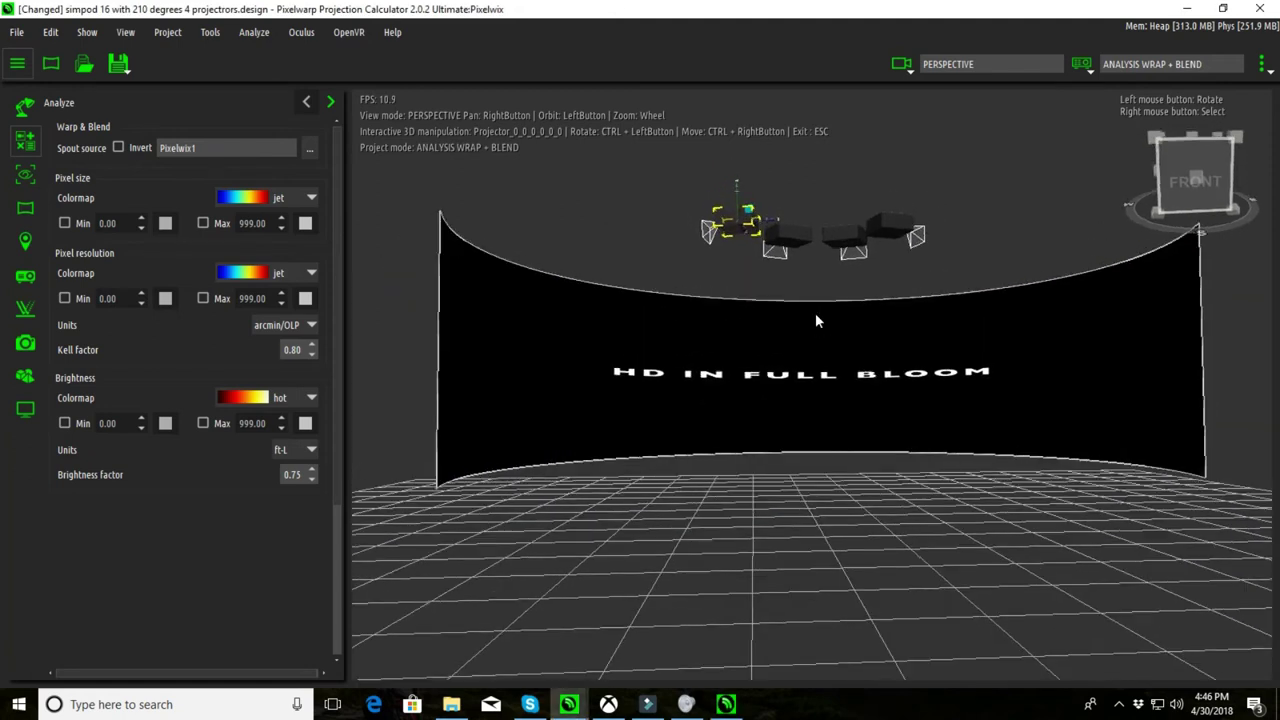
pyautogui.click(17, 63)
pyautogui.moveTo(625, 400); pyautogui.dragTo(743, 478)
pyautogui.scroll(8, 728, 360)
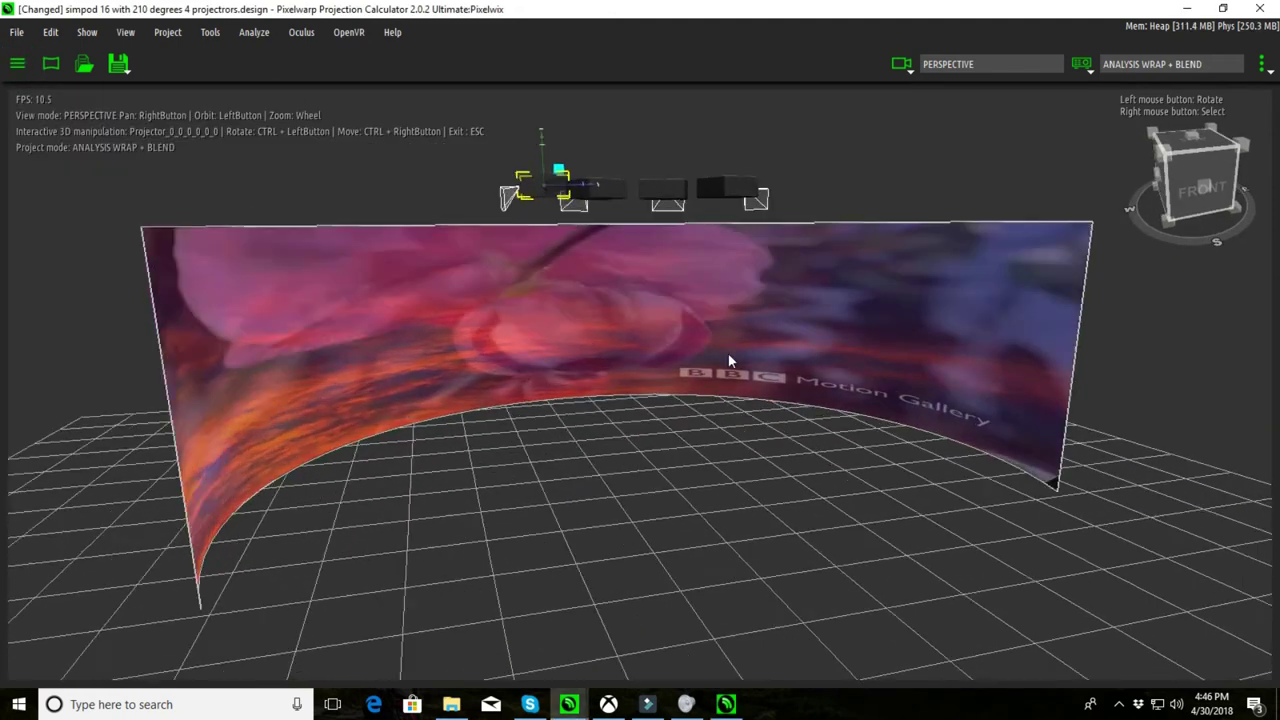
pyautogui.scroll(-4, 827, 329)
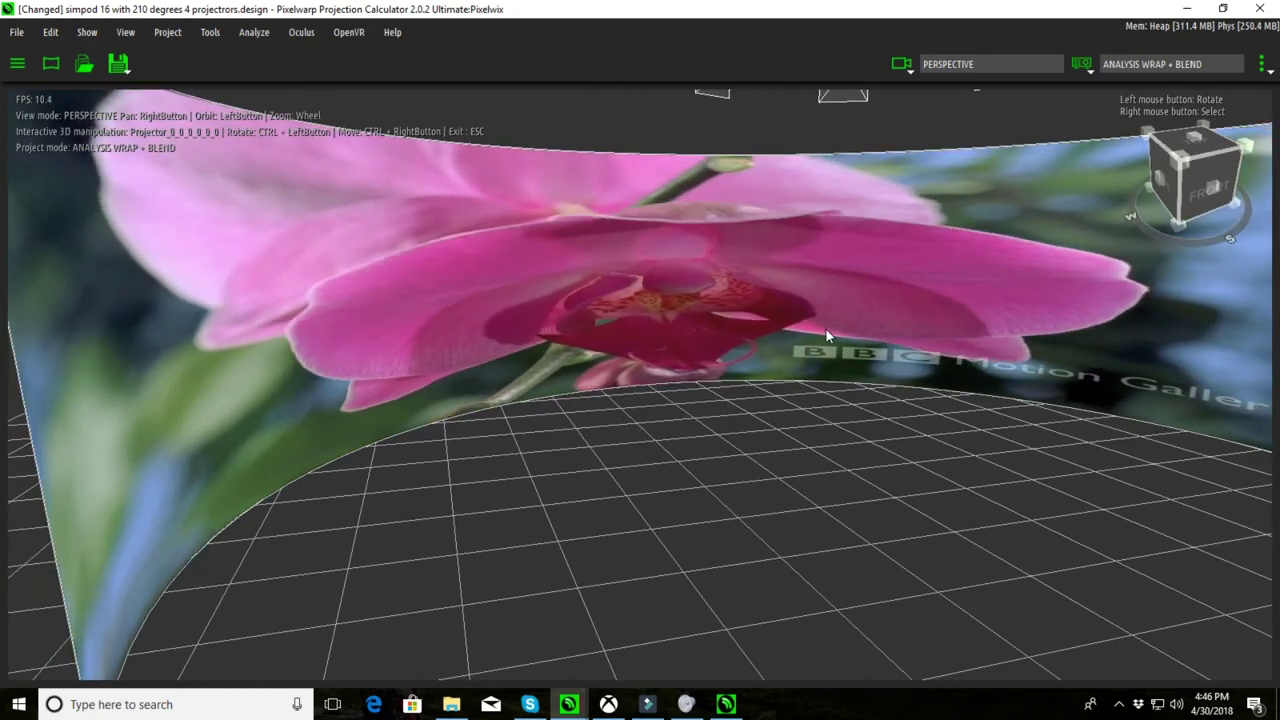
pyautogui.scroll(3, 825, 329)
pyautogui.moveTo(840, 351); pyautogui.dragTo(740, 231)
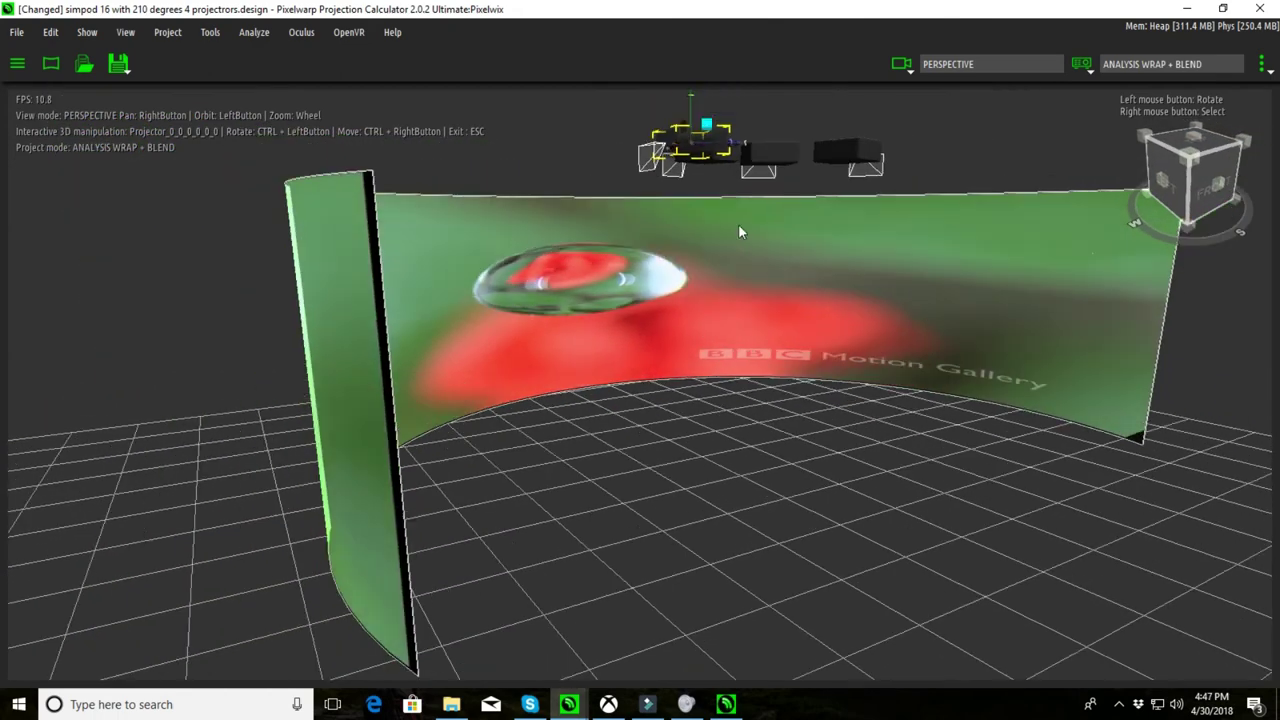
pyautogui.moveTo(720, 368); pyautogui.dragTo(662, 366)
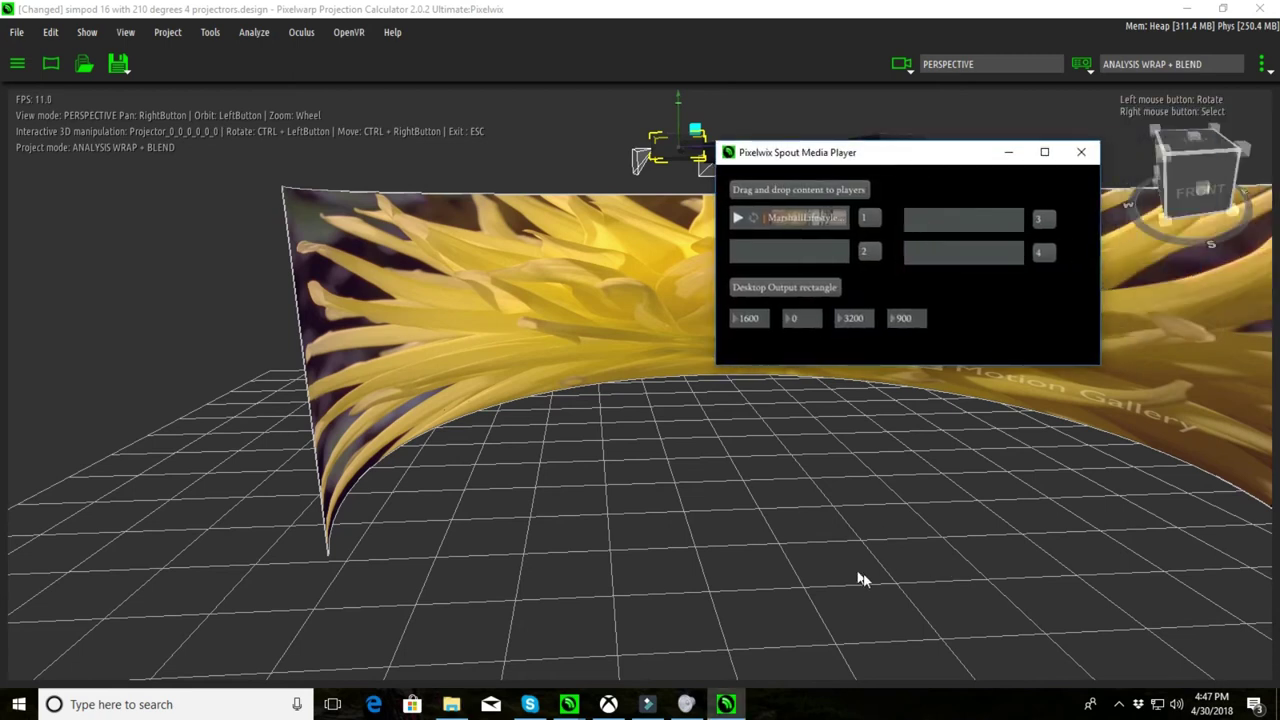
# Drop a new video clip into media-player slot 1 and start it playing.
pyautogui.moveTo(809, 229); pyautogui.dragTo(790, 216)
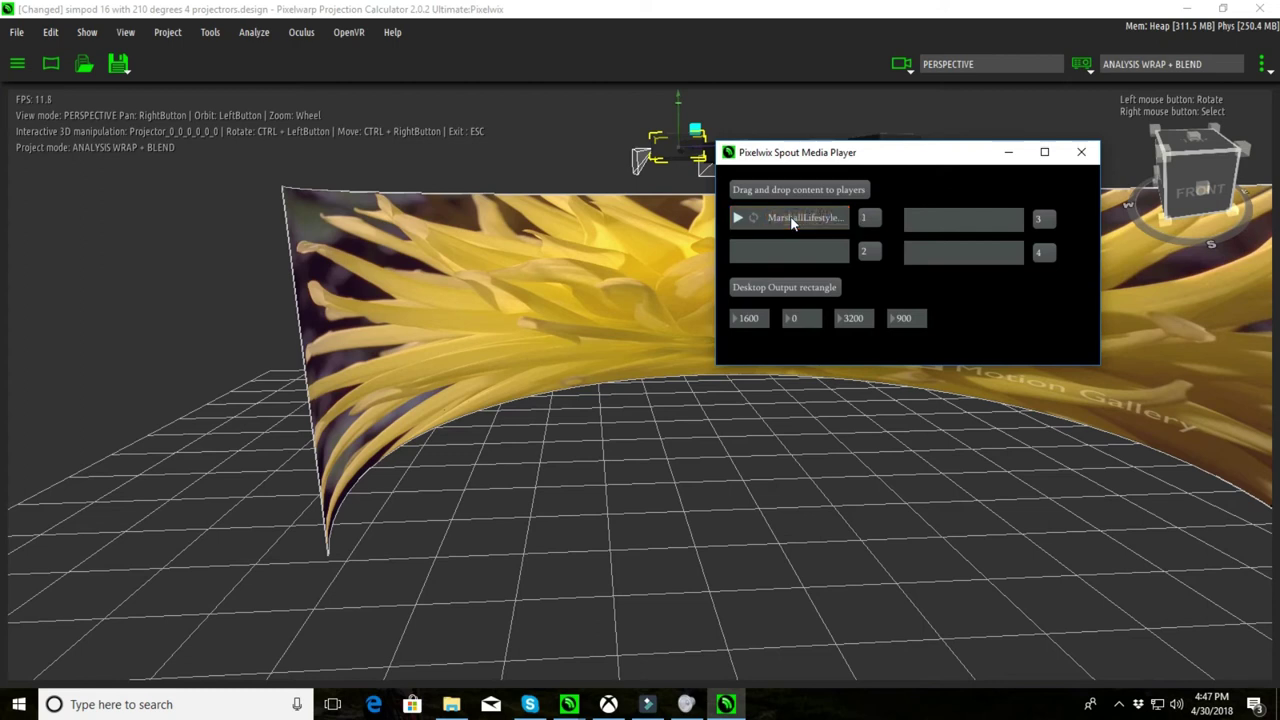
pyautogui.click(740, 221)
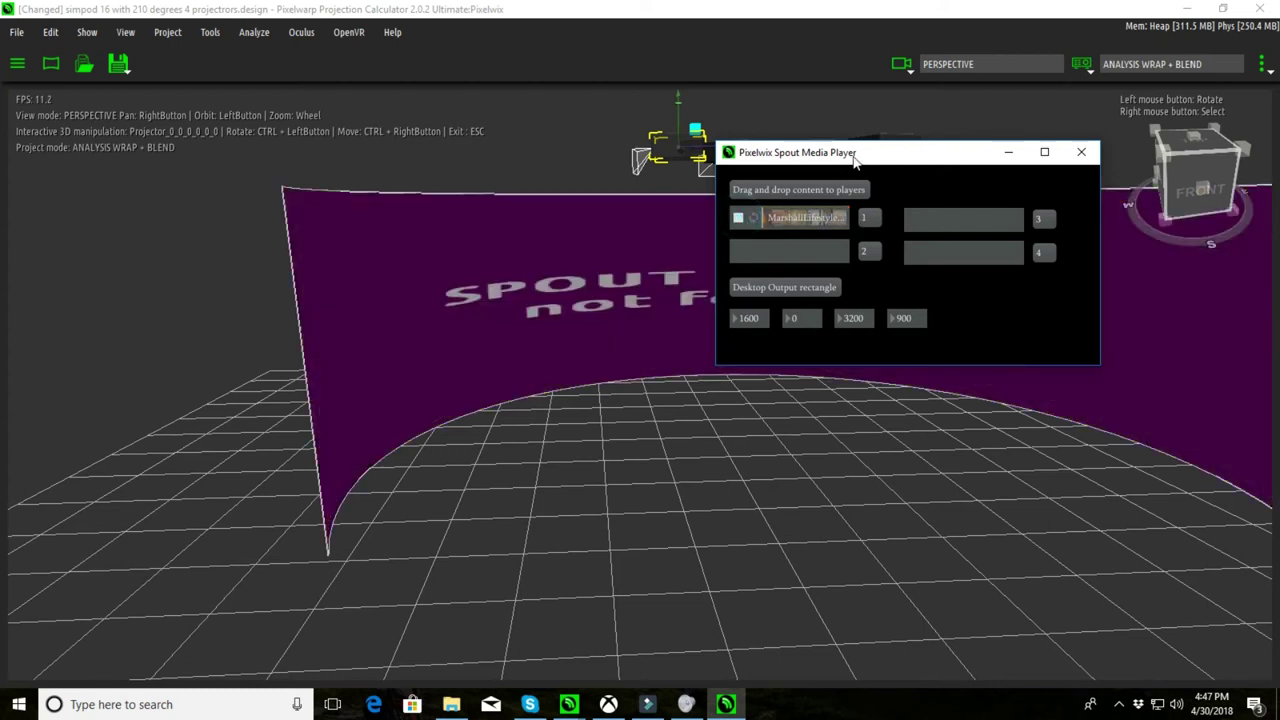
pyautogui.click(296, 160)
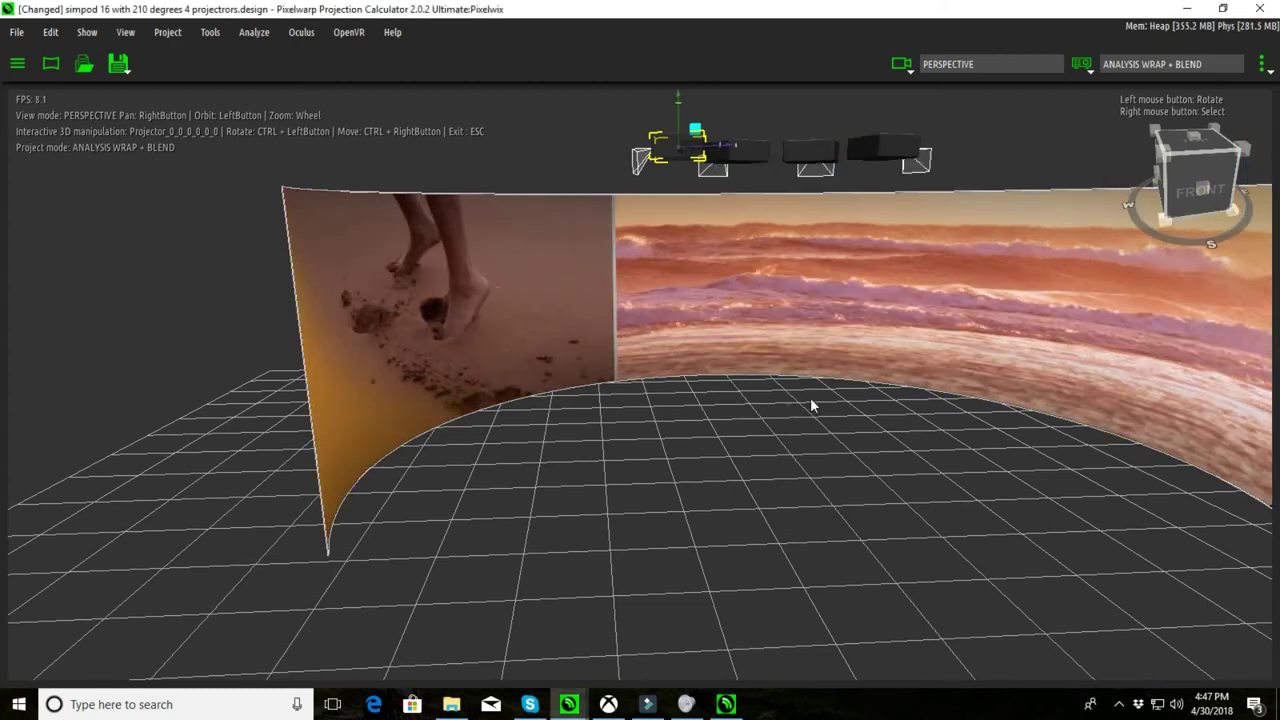
# Orbit and zoom around the curved screen to inspect the playing promotional clip.
pyautogui.moveTo(811, 403); pyautogui.dragTo(920, 382)
pyautogui.scroll(8, 735, 421)
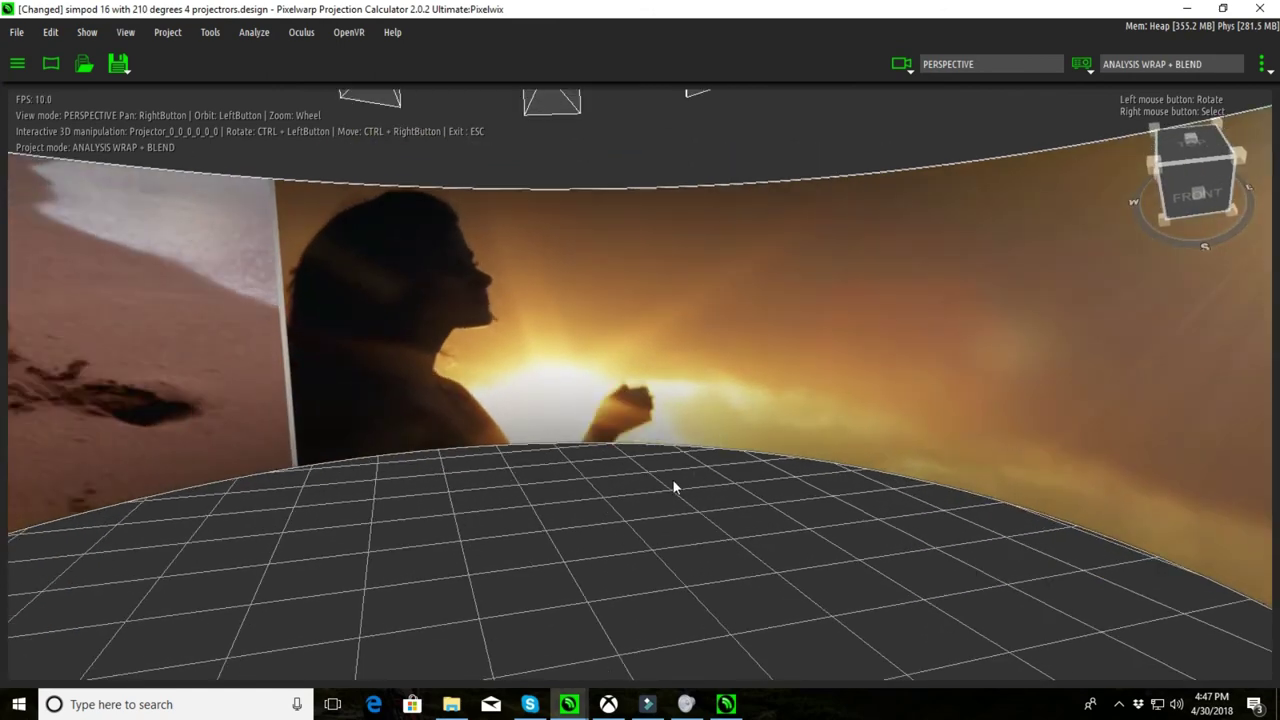
pyautogui.moveTo(672, 479); pyautogui.dragTo(394, 506)
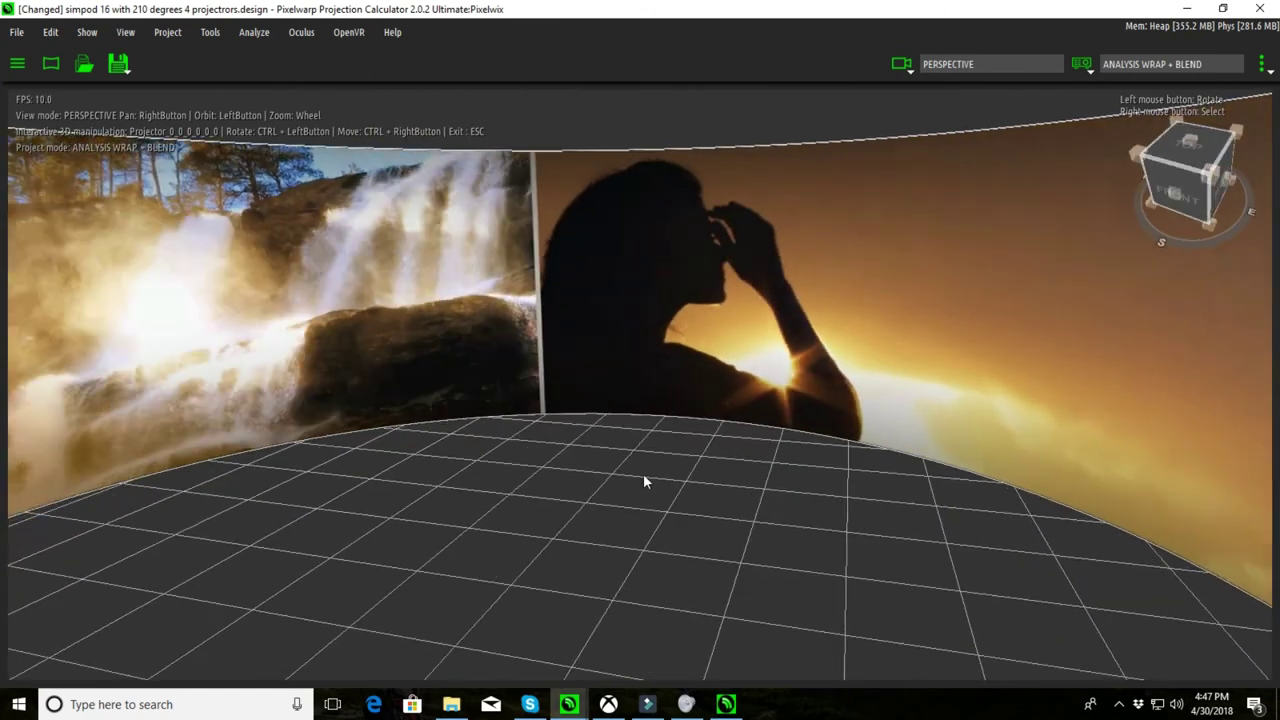
pyautogui.moveTo(643, 473)
pyautogui.mouseDown()
pyautogui.moveTo(351, 486)
pyautogui.moveTo(296, 473)
pyautogui.moveTo(292, 427)
pyautogui.moveTo(711, 422)
pyautogui.moveTo(1001, 452)
pyautogui.moveTo(1148, 441)
pyautogui.moveTo(1127, 429)
pyautogui.moveTo(695, 453)
pyautogui.moveTo(293, 452)
pyautogui.moveTo(523, 440)
pyautogui.moveTo(887, 462)
pyautogui.mouseUp()
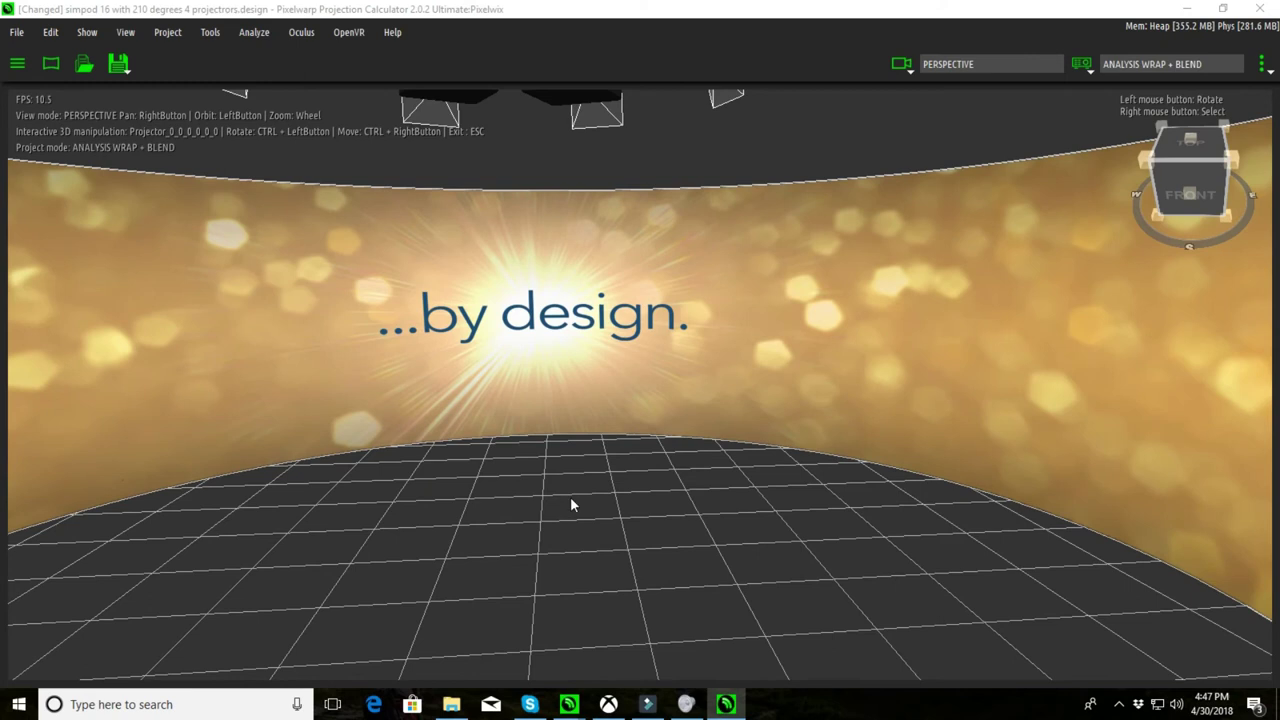
pyautogui.scroll(-3, 571, 504)
pyautogui.scroll(-2, 568, 506)
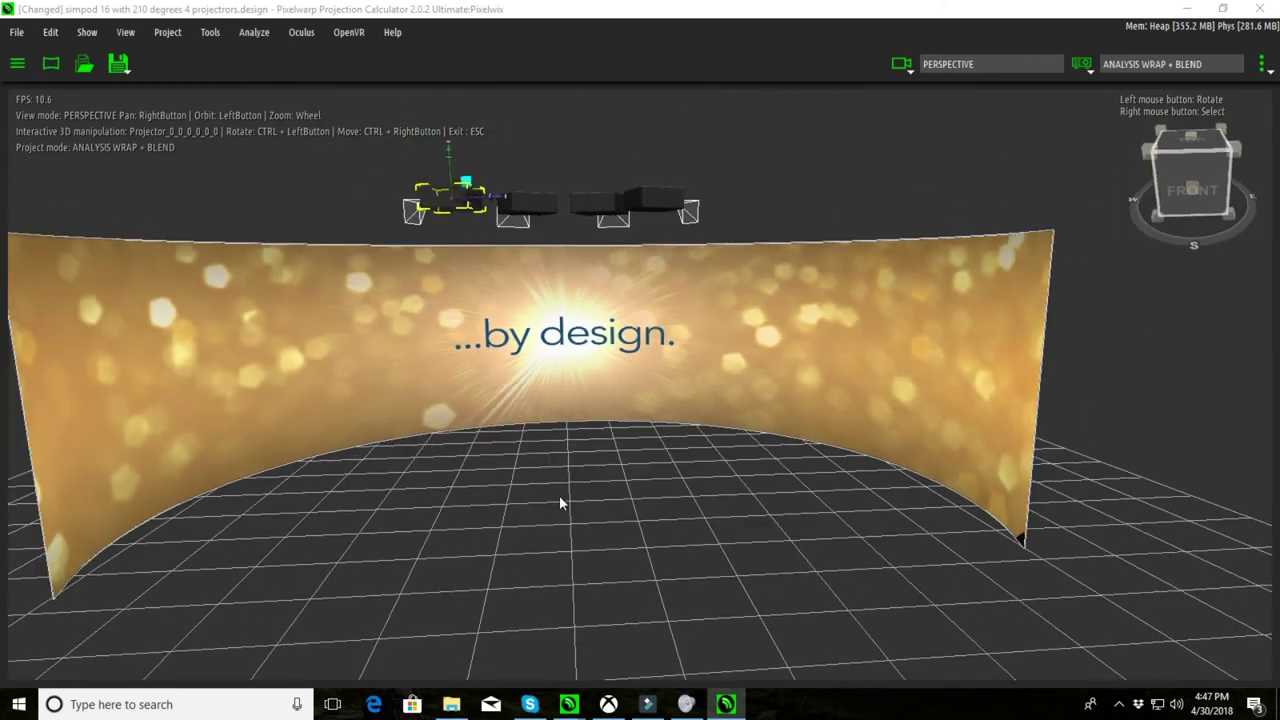
# Choose Pixelwix-desktop in the SPOUT sender list and apply it as the Spout source.
pyautogui.click(17, 63)
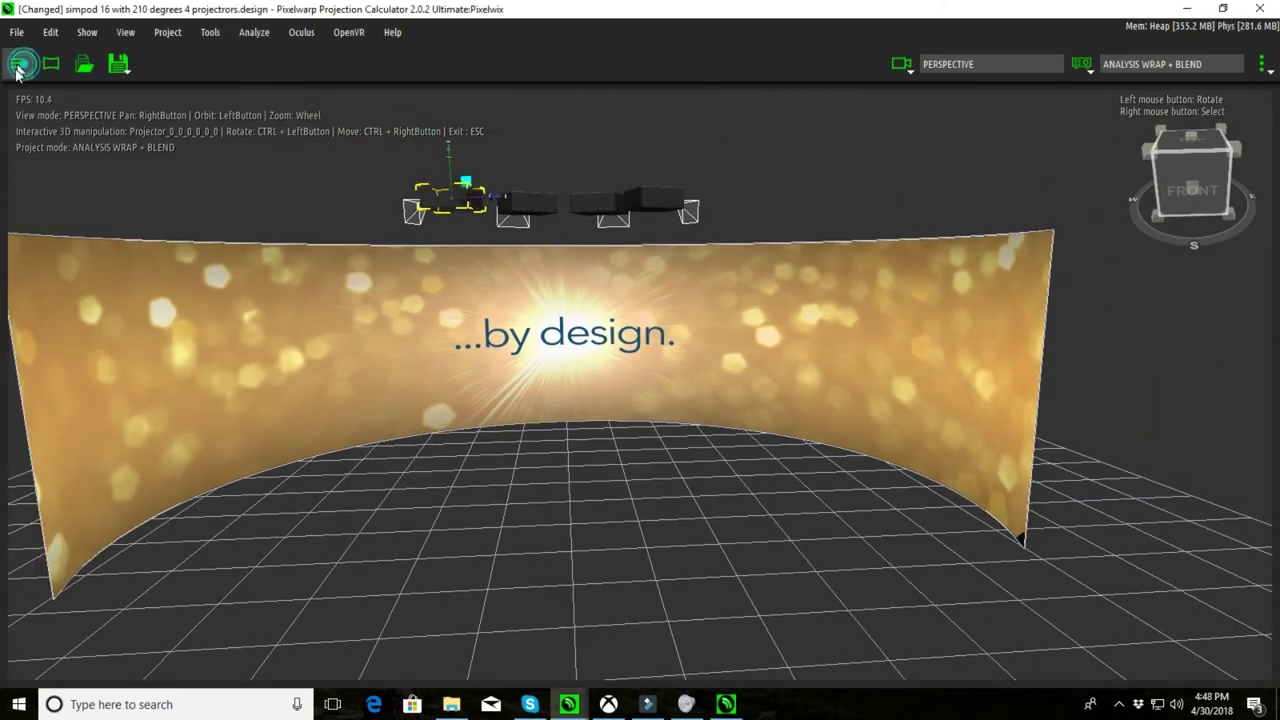
pyautogui.moveTo(720, 465); pyautogui.dragTo(466, 492)
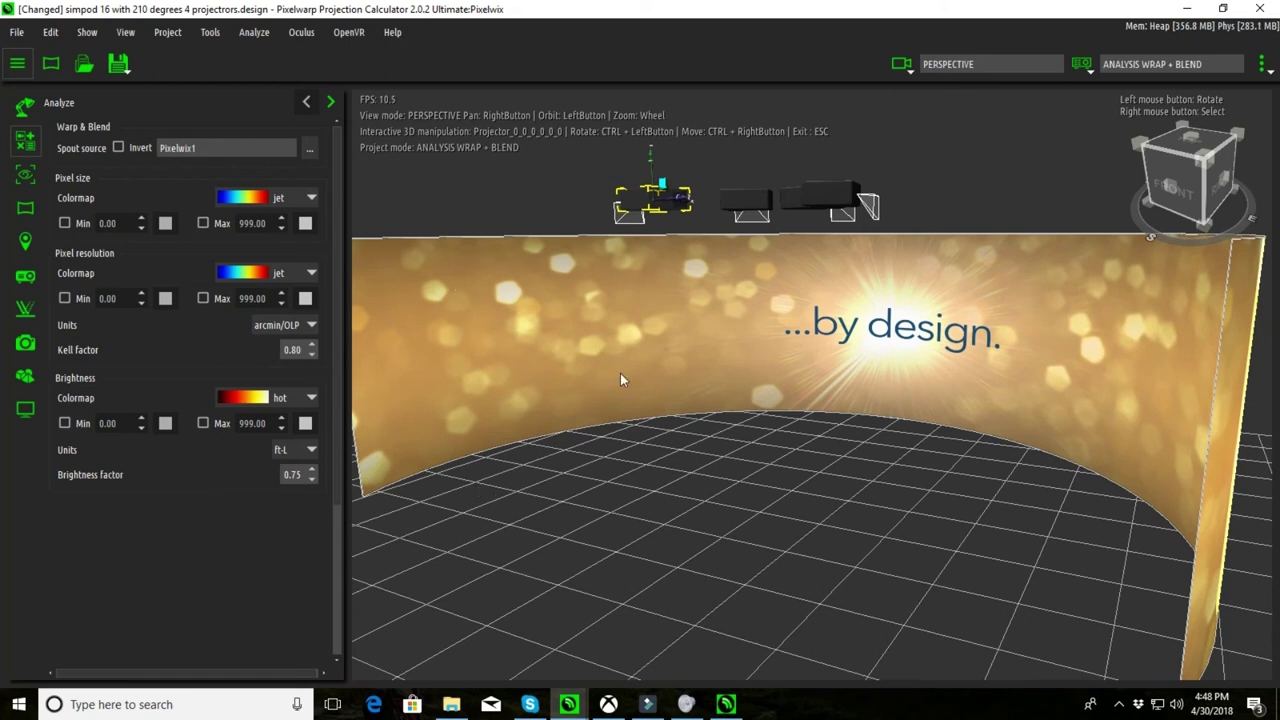
pyautogui.click(310, 148)
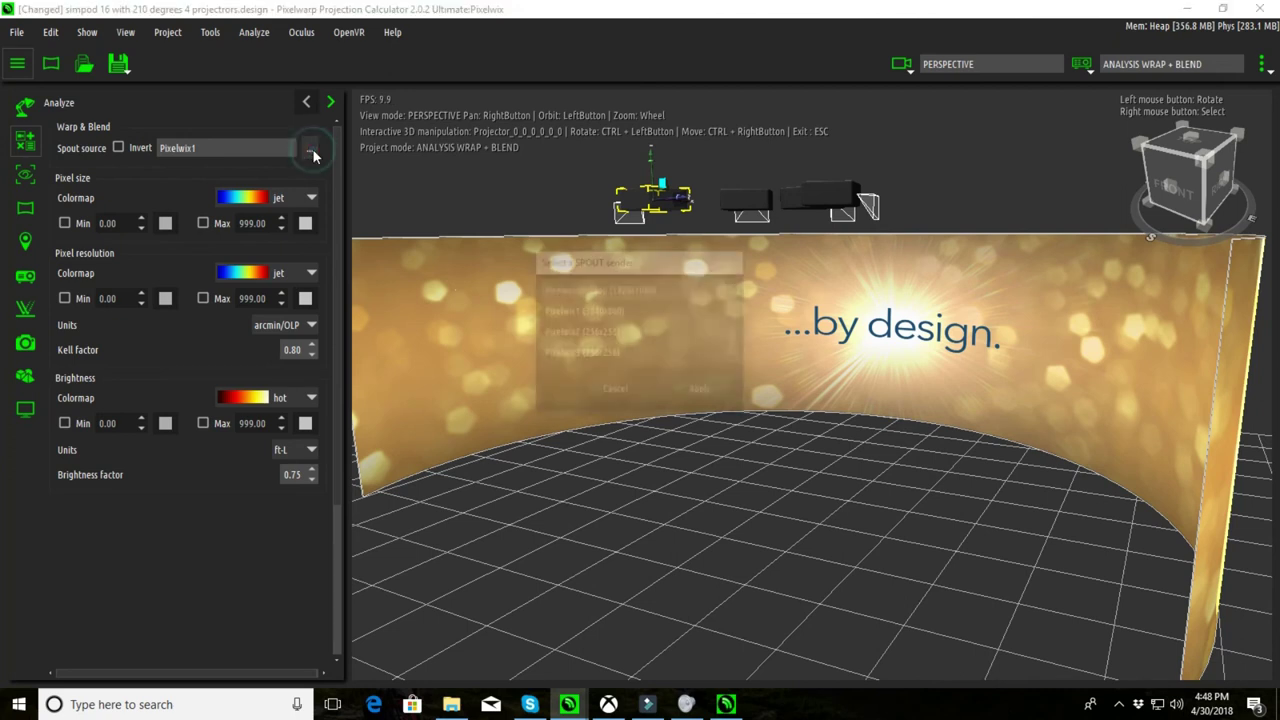
pyautogui.moveTo(953, 118); pyautogui.dragTo(819, 118)
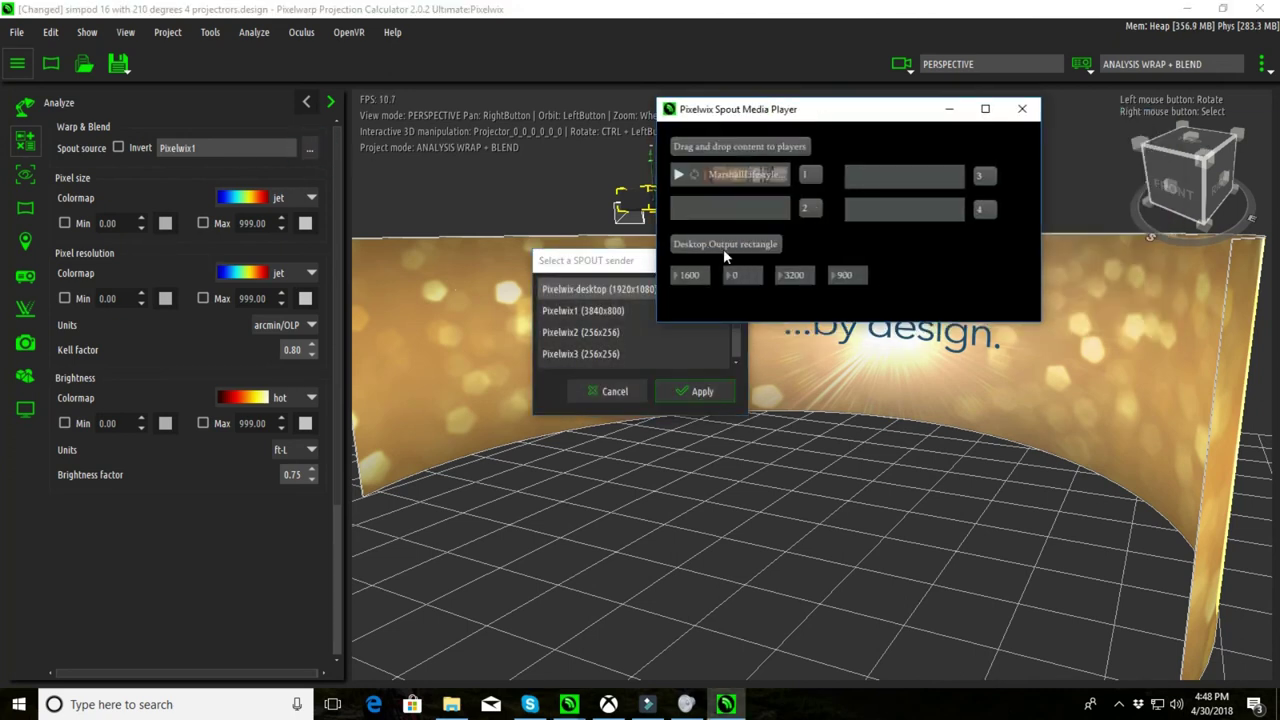
pyautogui.moveTo(790, 109); pyautogui.dragTo(885, 109)
pyautogui.click(318, 121)
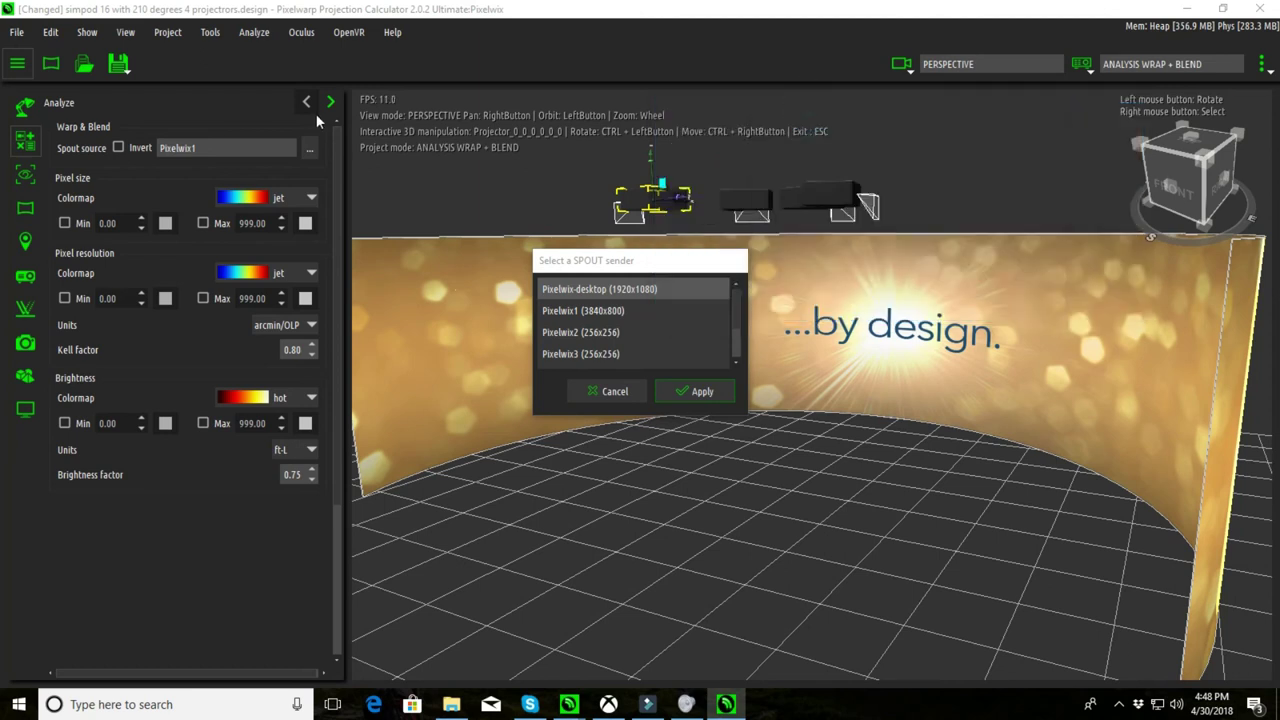
pyautogui.click(598, 289)
pyautogui.click(703, 391)
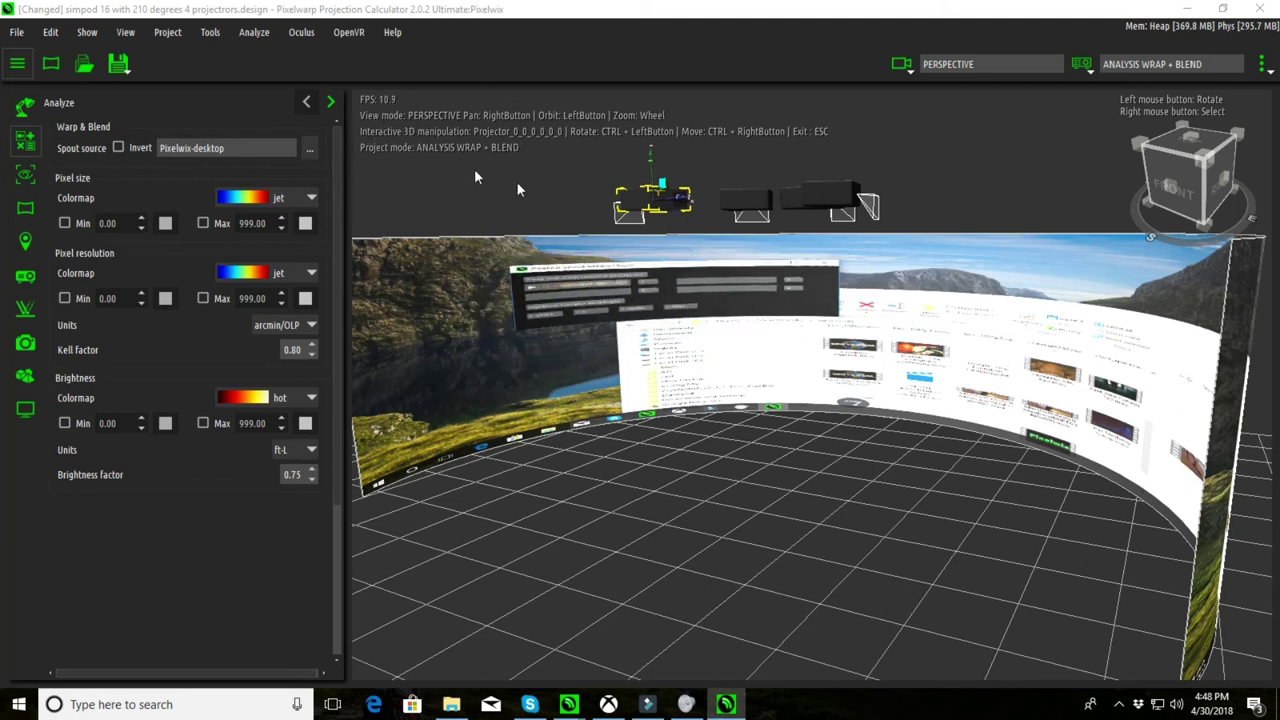
# Bring File Explorer forward, orbit the desktop-mirrored screen, and show the Cameras settings.
pyautogui.hotkey('alt', 'Tab')
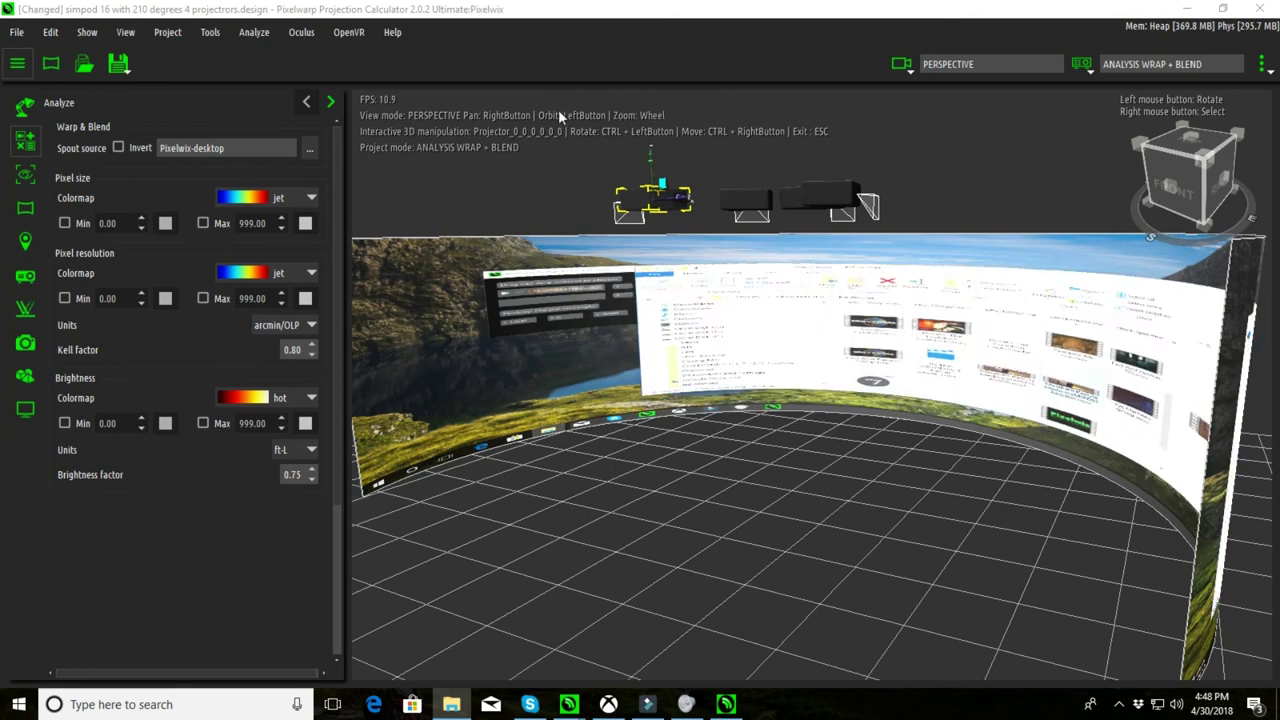
pyautogui.moveTo(780, 270); pyautogui.dragTo(1053, 315)
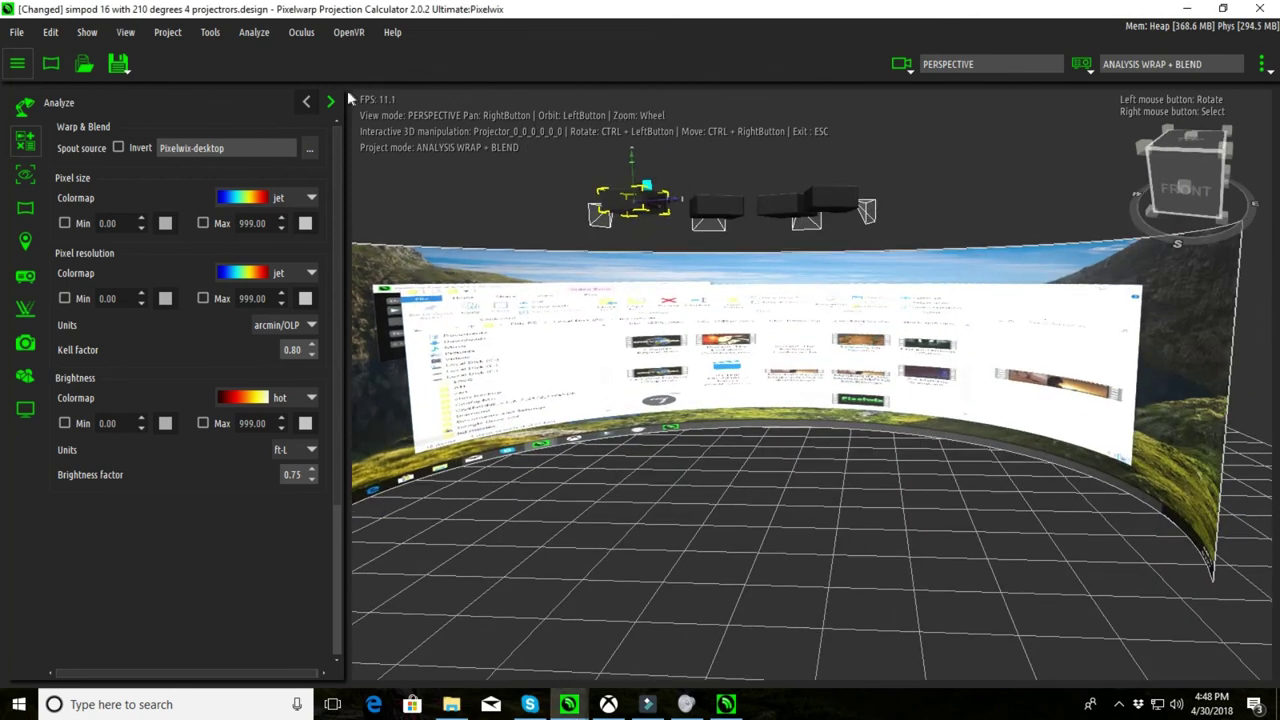
pyautogui.click(14, 72)
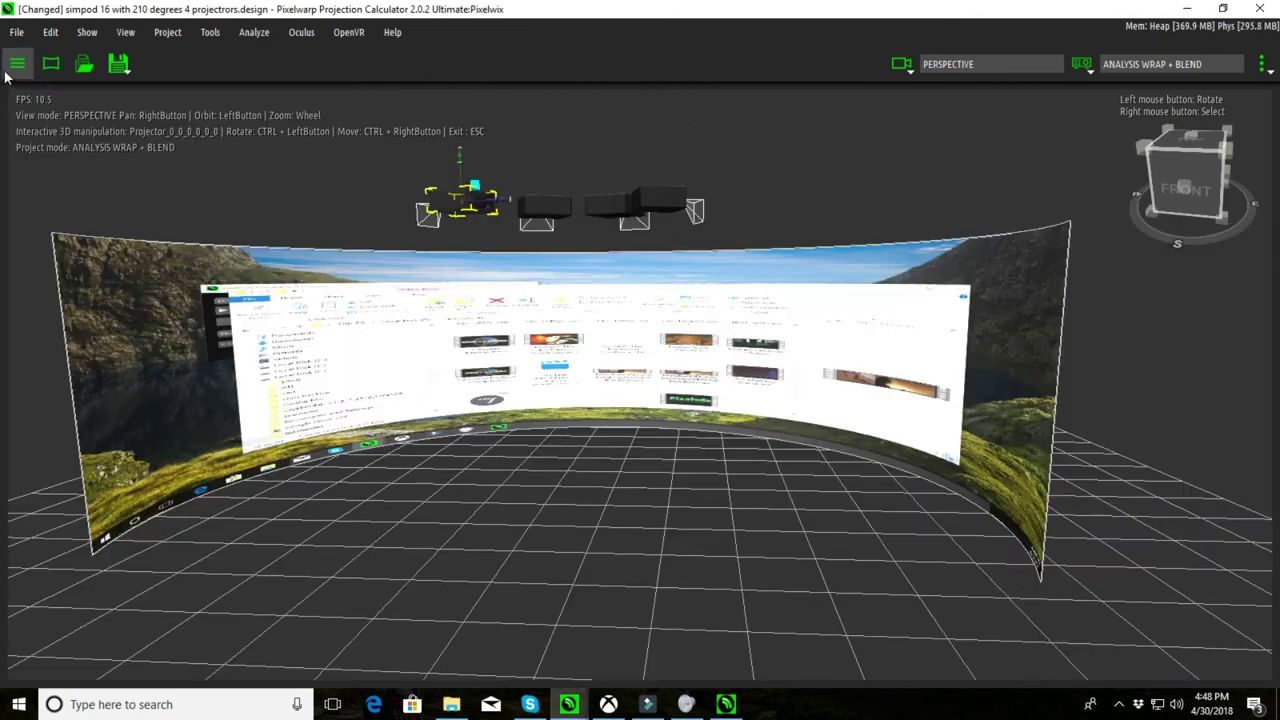
pyautogui.moveTo(788, 378); pyautogui.dragTo(866, 356)
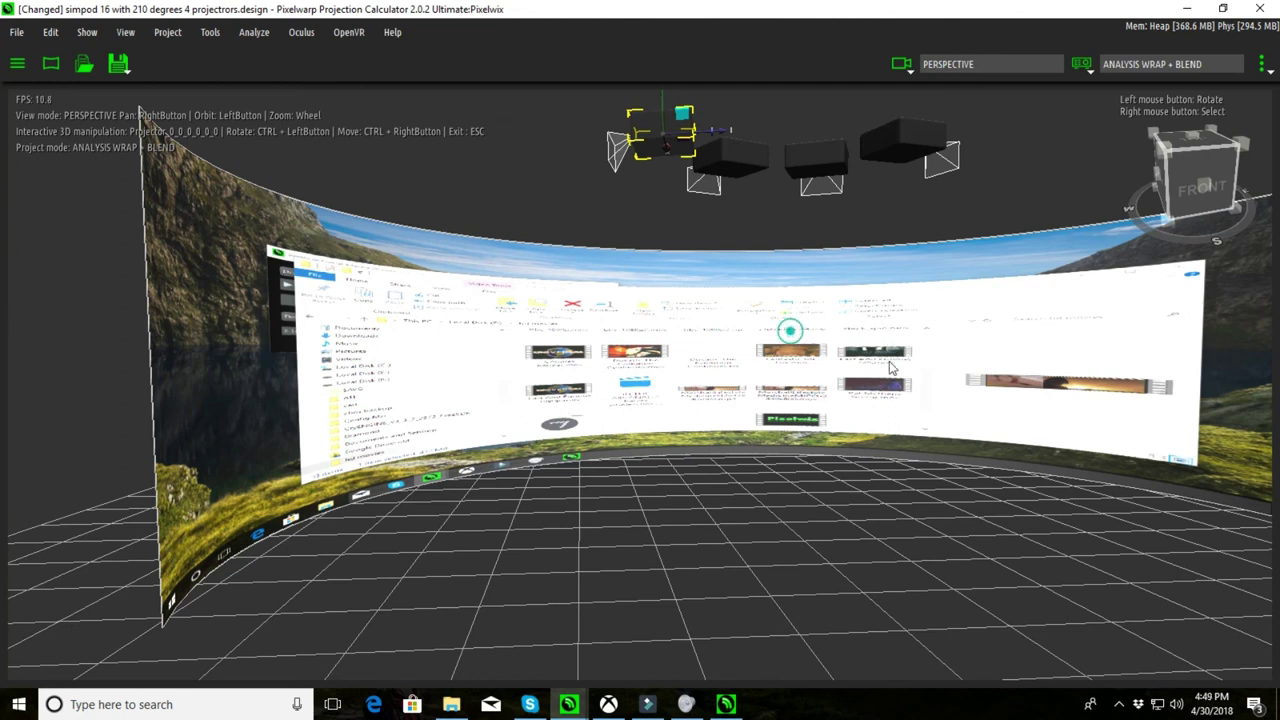
pyautogui.click(17, 63)
pyautogui.click(25, 342)
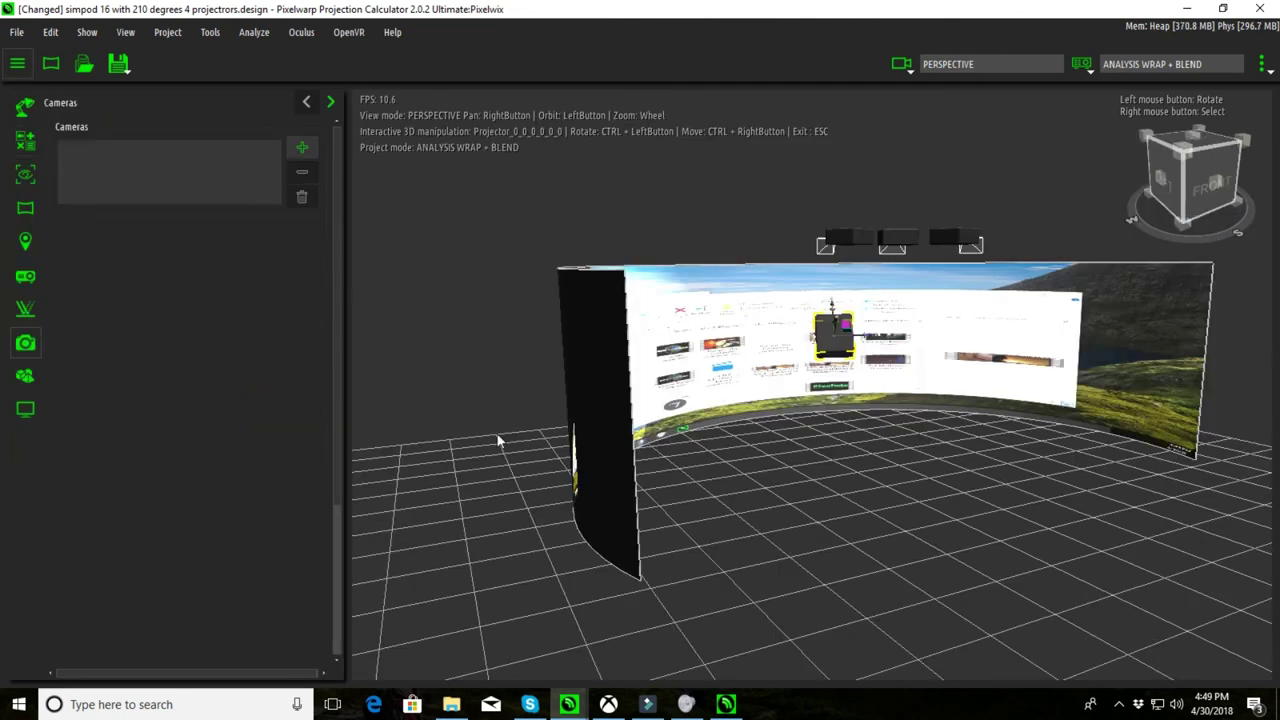